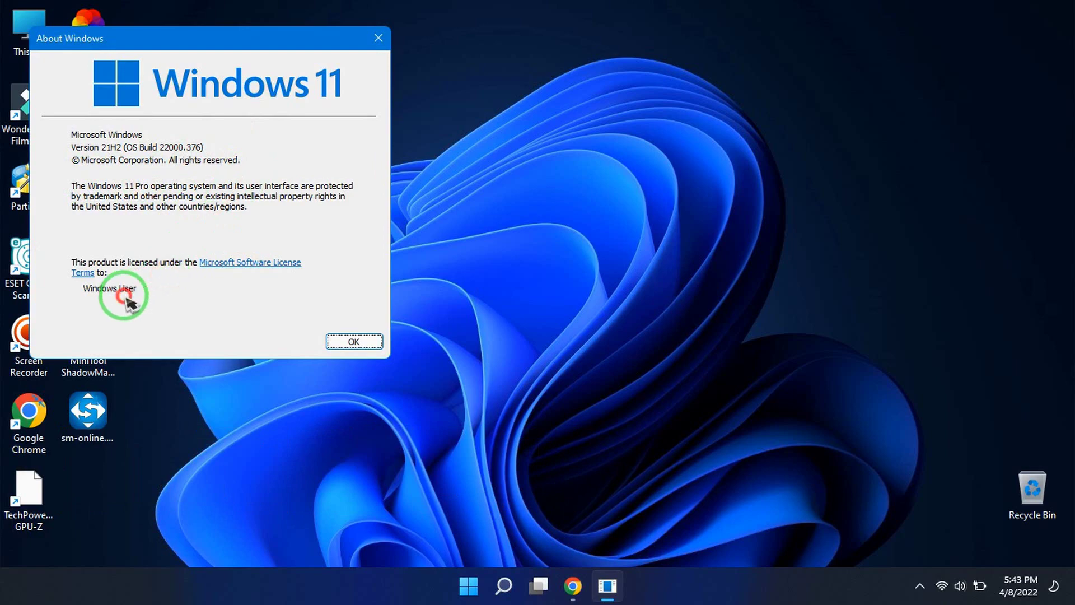
Step: Close the Windows version window, switch to Chrome and open the hellzerg/optimizer releases page through the README's download link
left_click(378, 38)
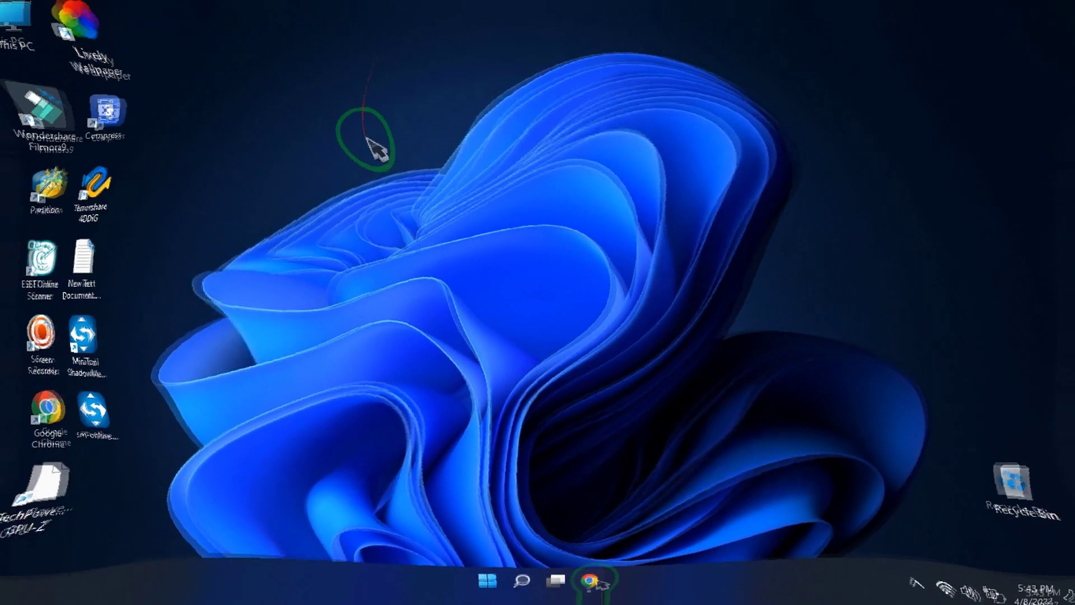
left_click(590, 581)
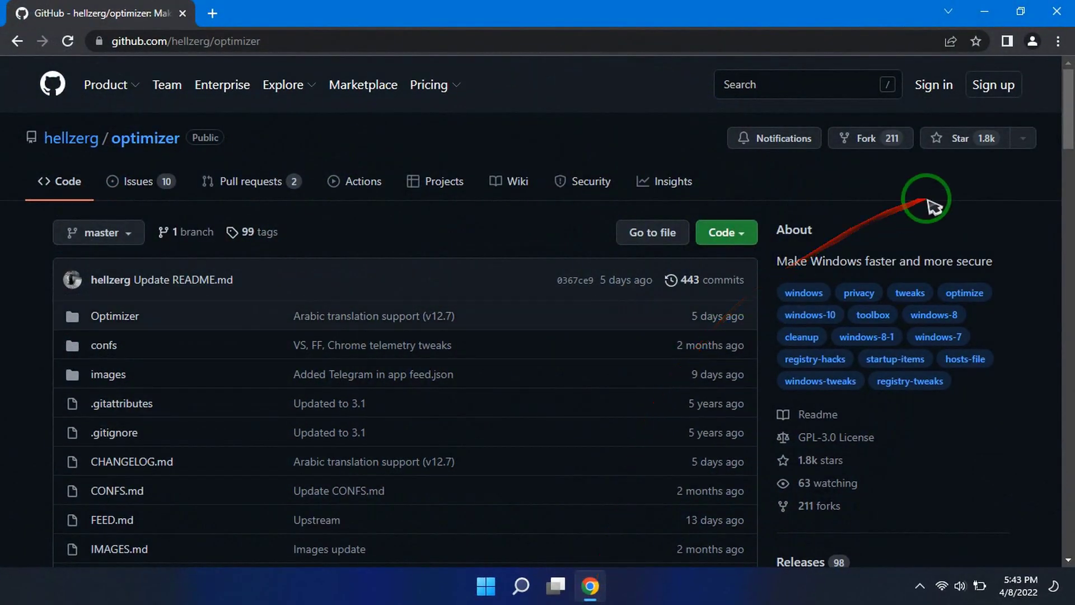
left_click_drag(1069, 135, 1070, 359)
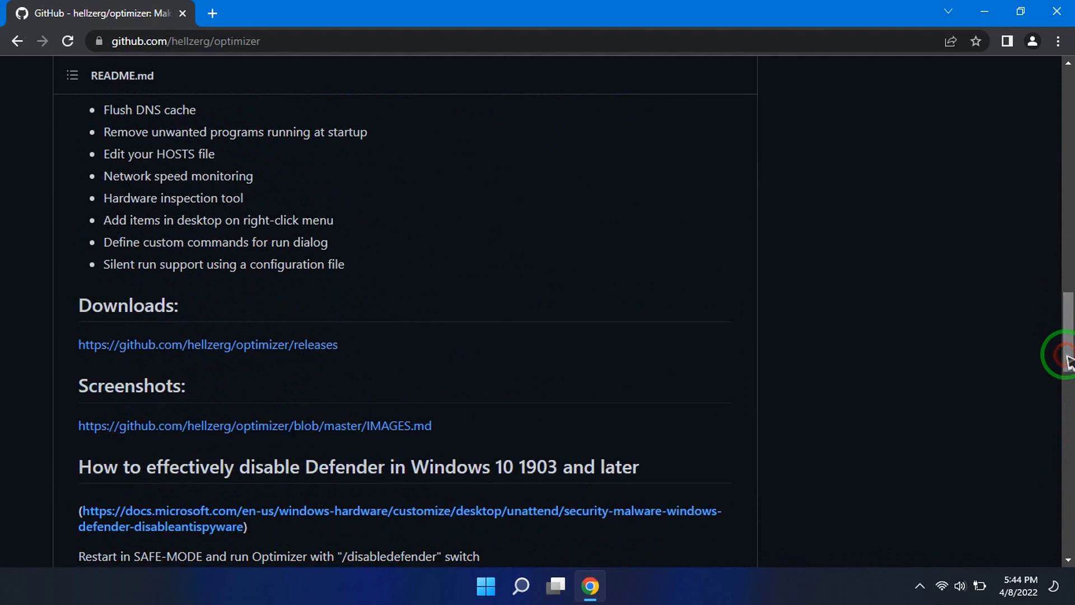
left_click(315, 347)
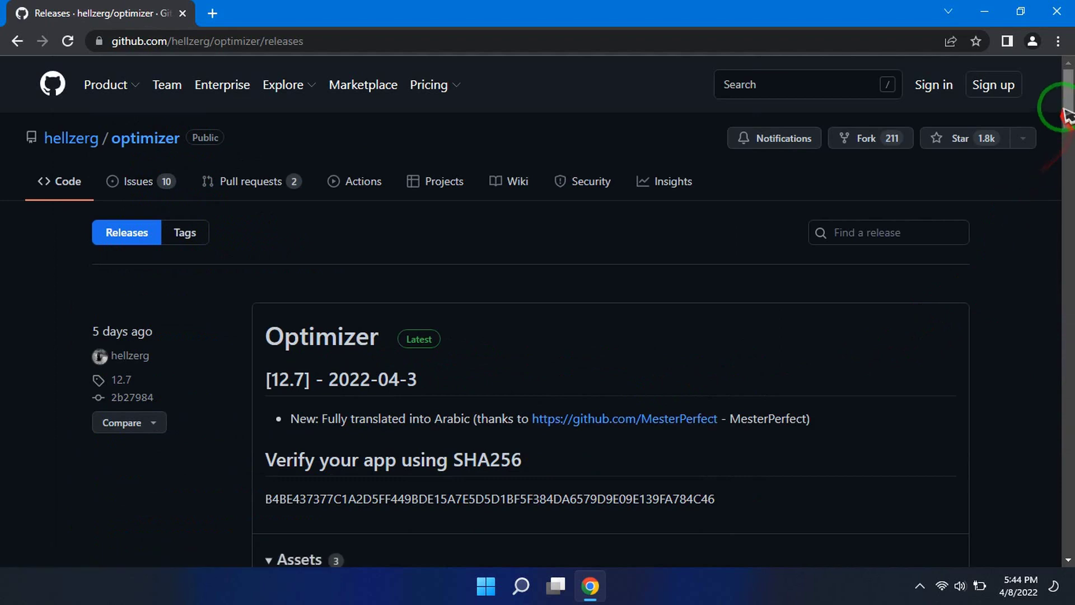
Step: Download Optimizer-12.7.exe from the latest release's assets and open the options for the downloaded file
left_click_drag(1070, 101, 1069, 133)
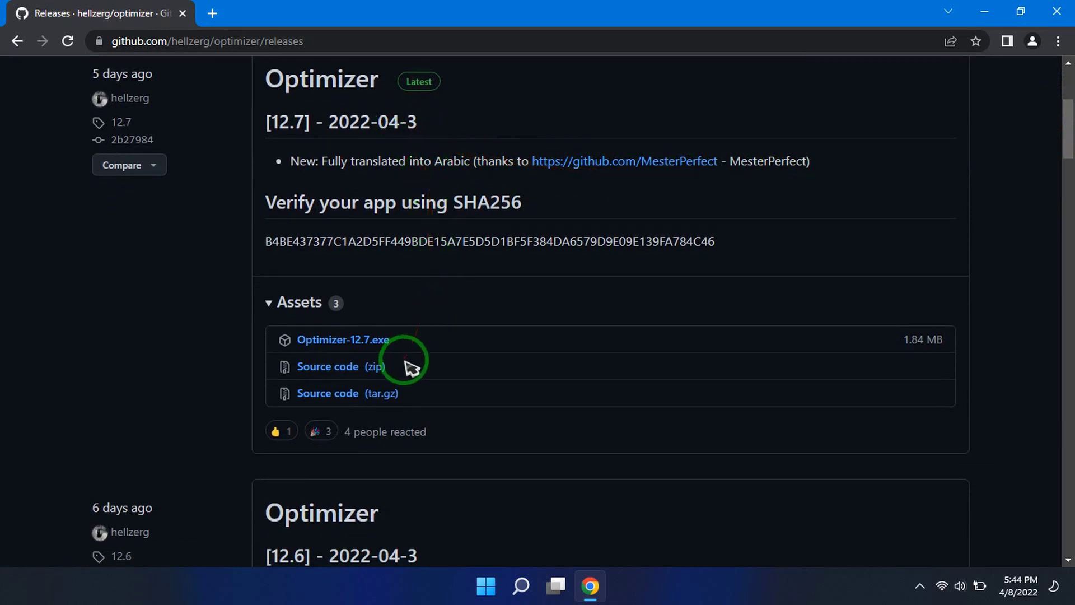
left_click(358, 349)
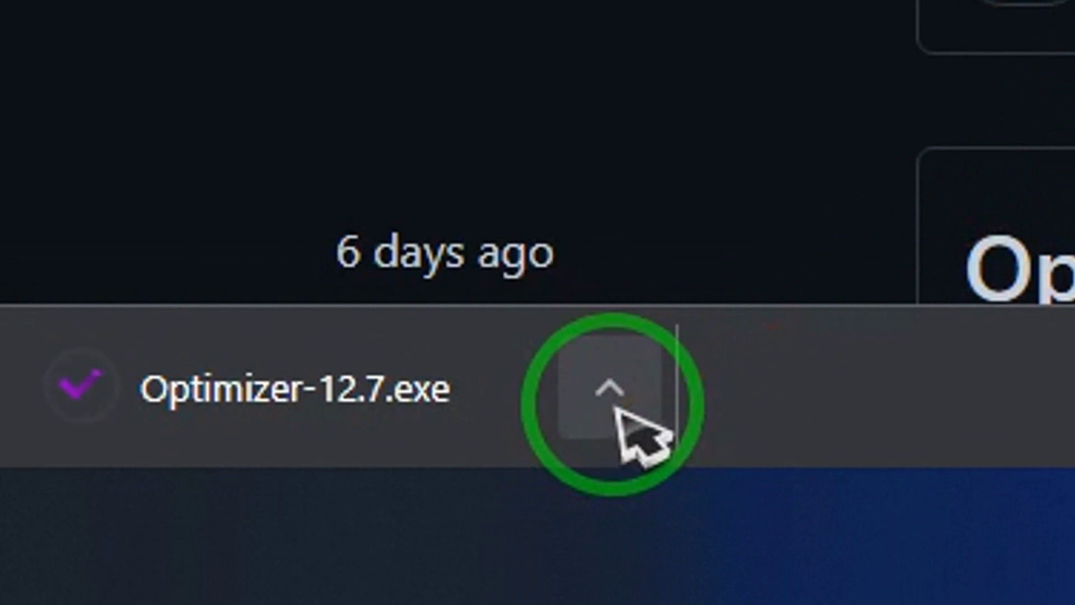
left_click(616, 408)
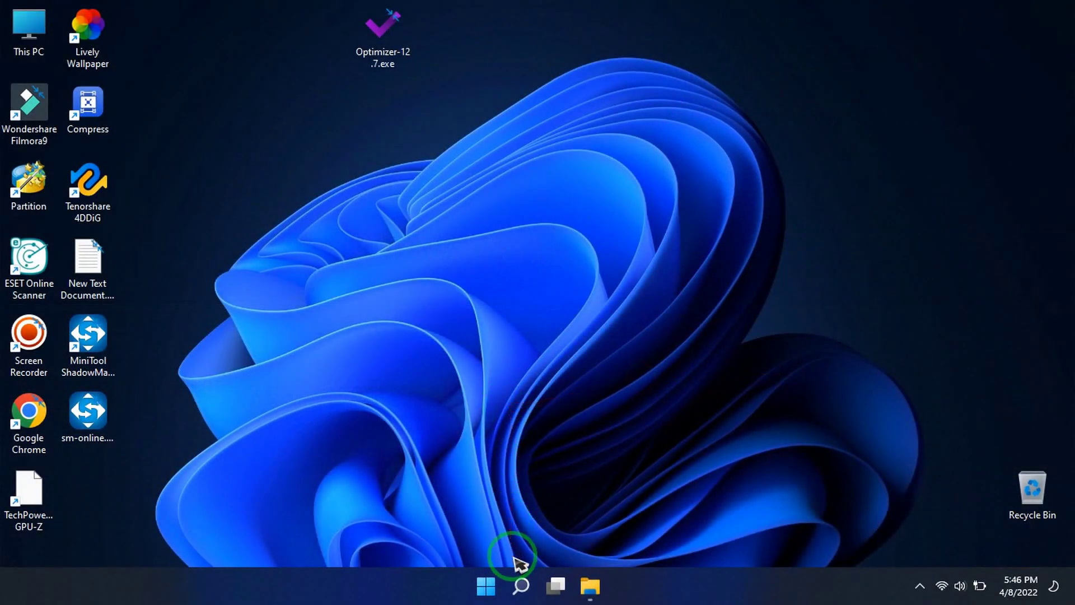
Step: Search Windows for "restore point" and open the Create a restore point settings
left_click(521, 586)
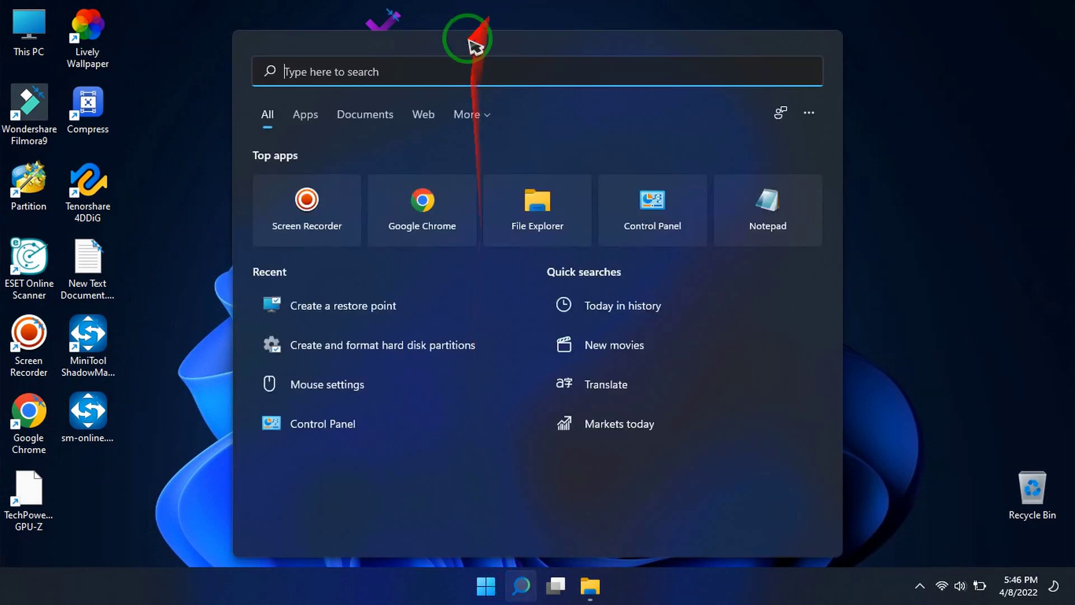
type("restore")
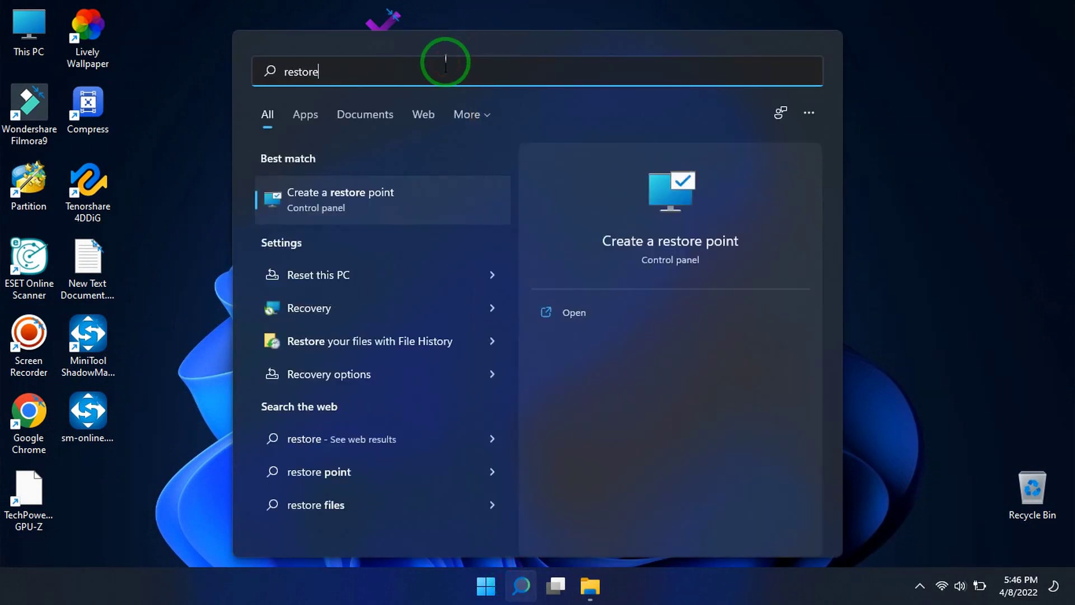
type(" poin")
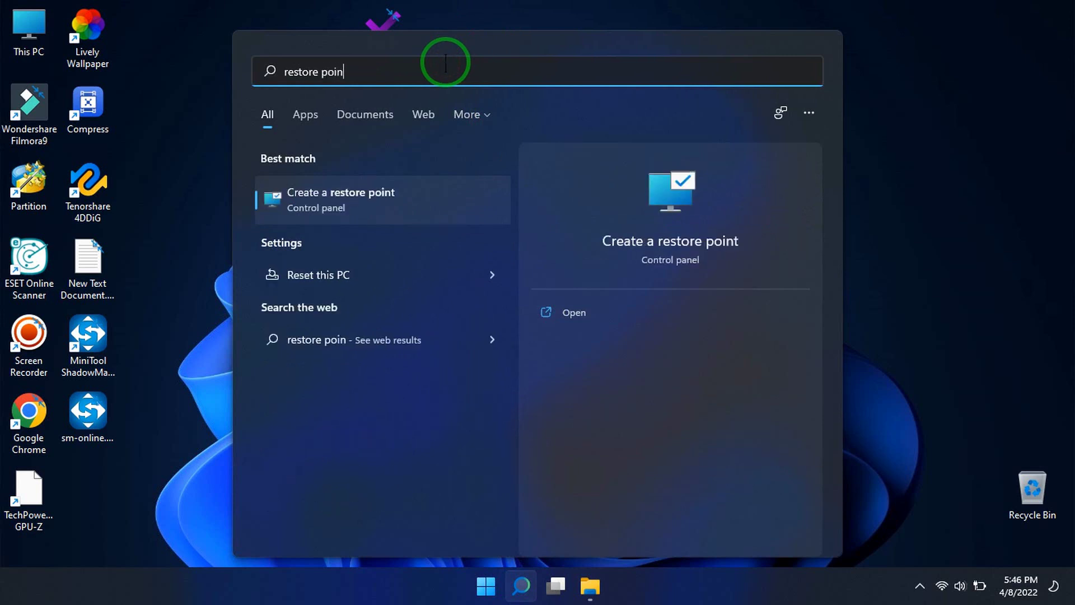
type("t")
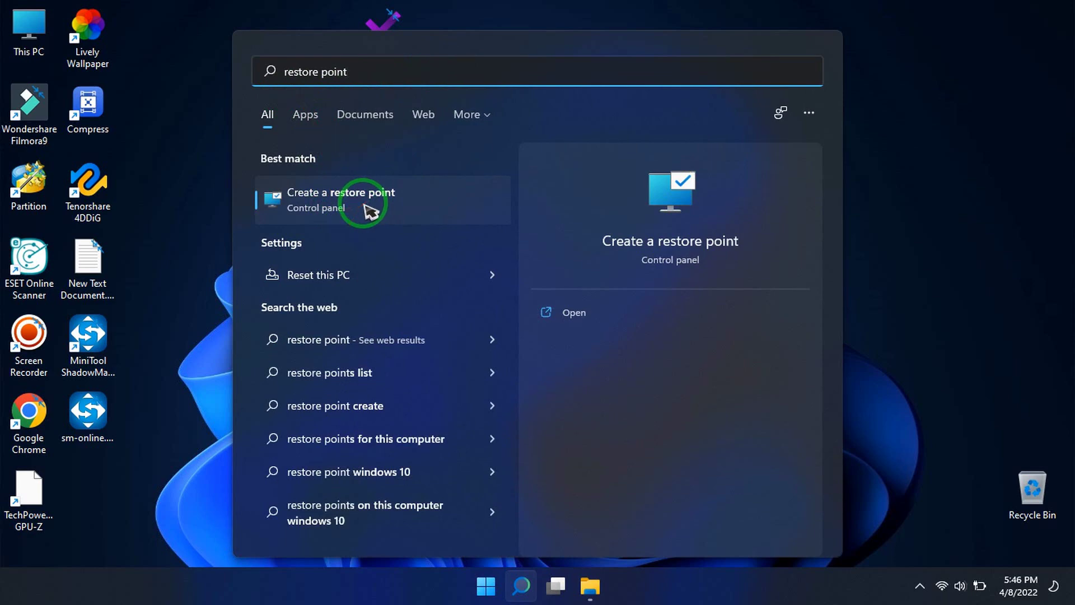
left_click(368, 210)
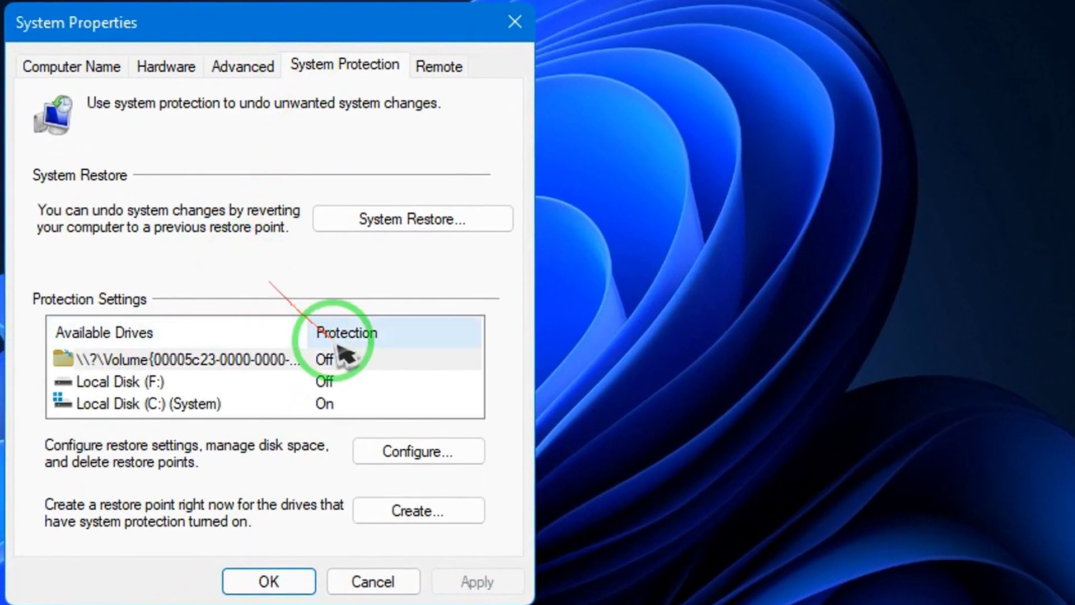
left_click(227, 405)
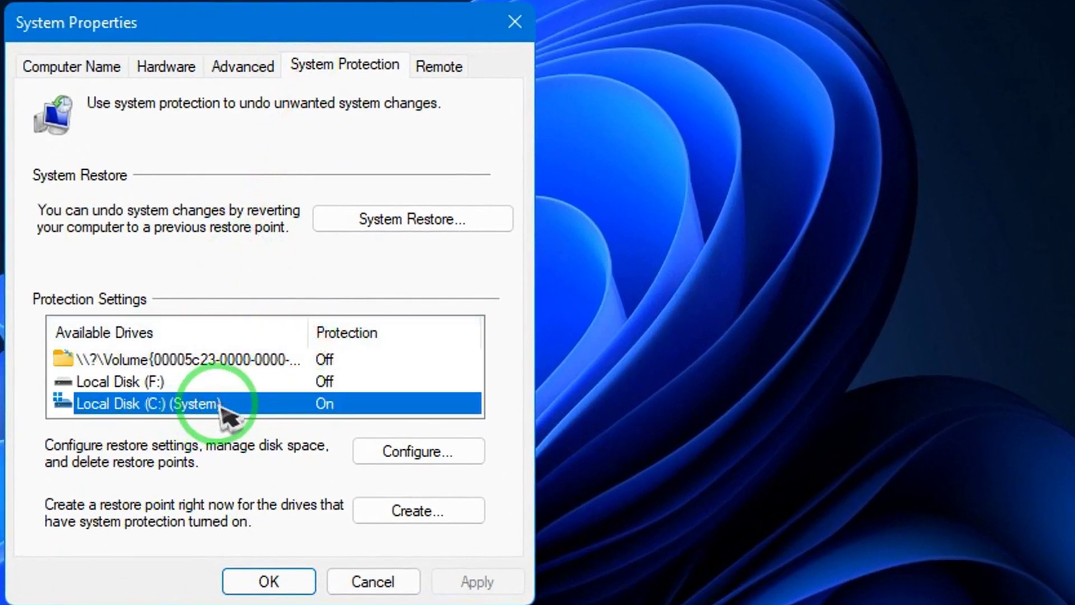
left_click(407, 220)
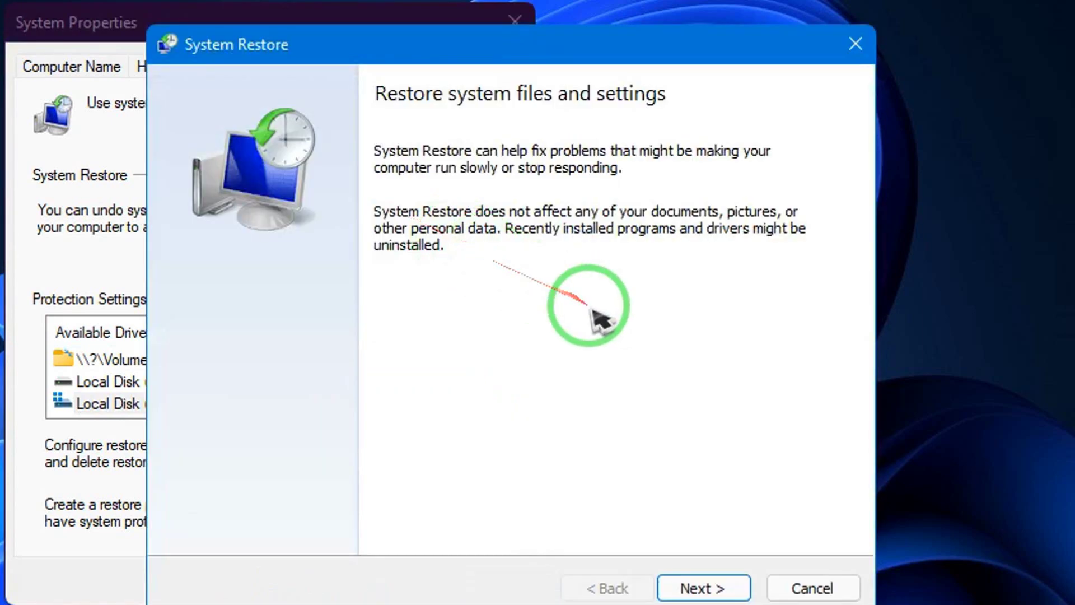
left_click(807, 587)
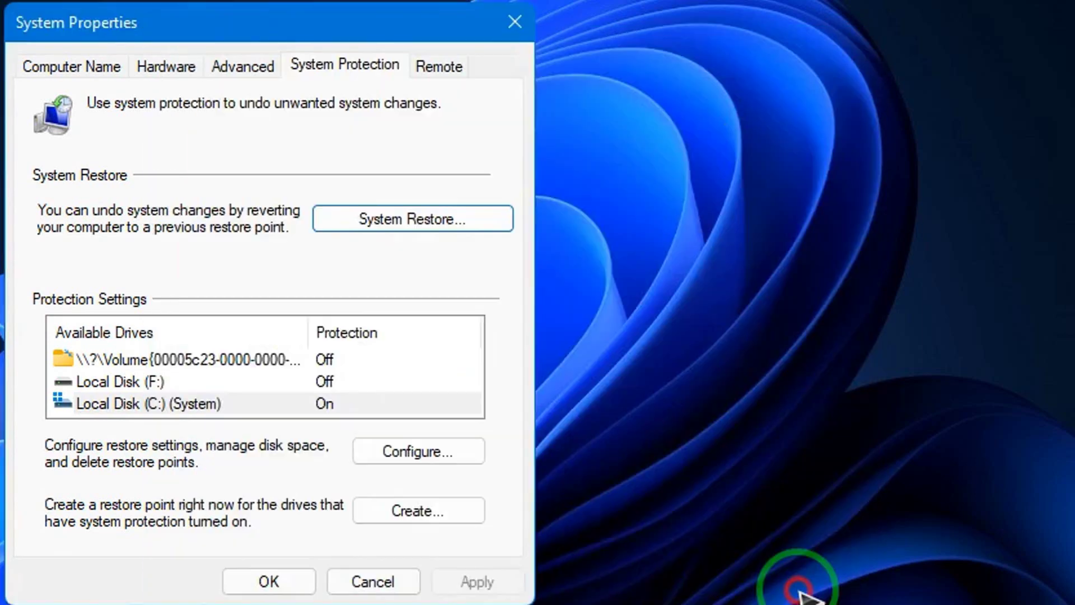
Step: Configure system protection for Local Disk (C:) with a maximum disk space usage of 10% (26.92 GB)
left_click(250, 407)
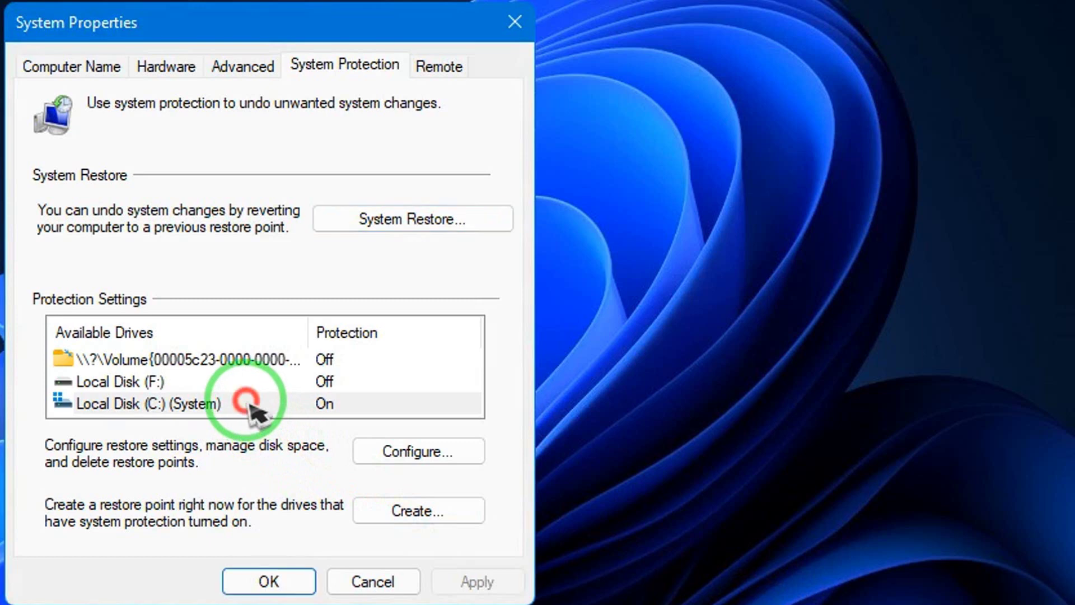
left_click(401, 451)
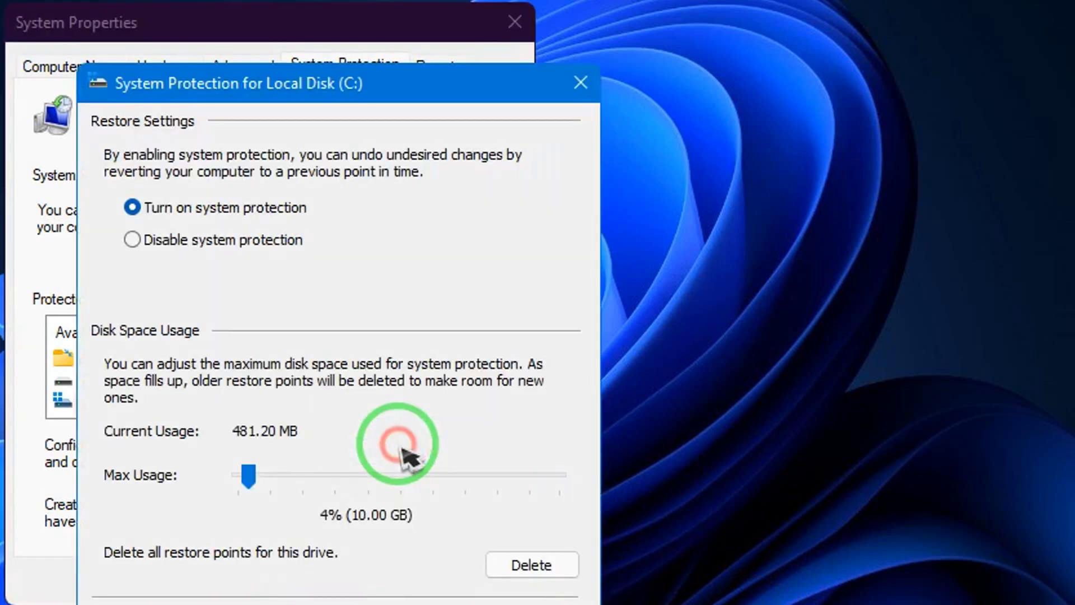
left_click(262, 473)
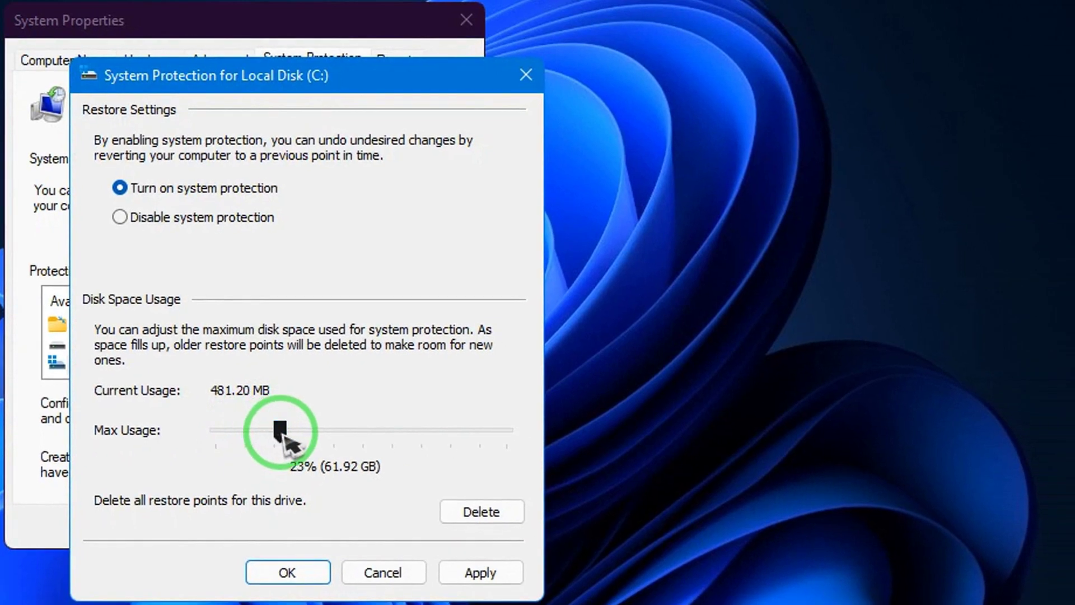
left_click_drag(283, 435, 247, 438)
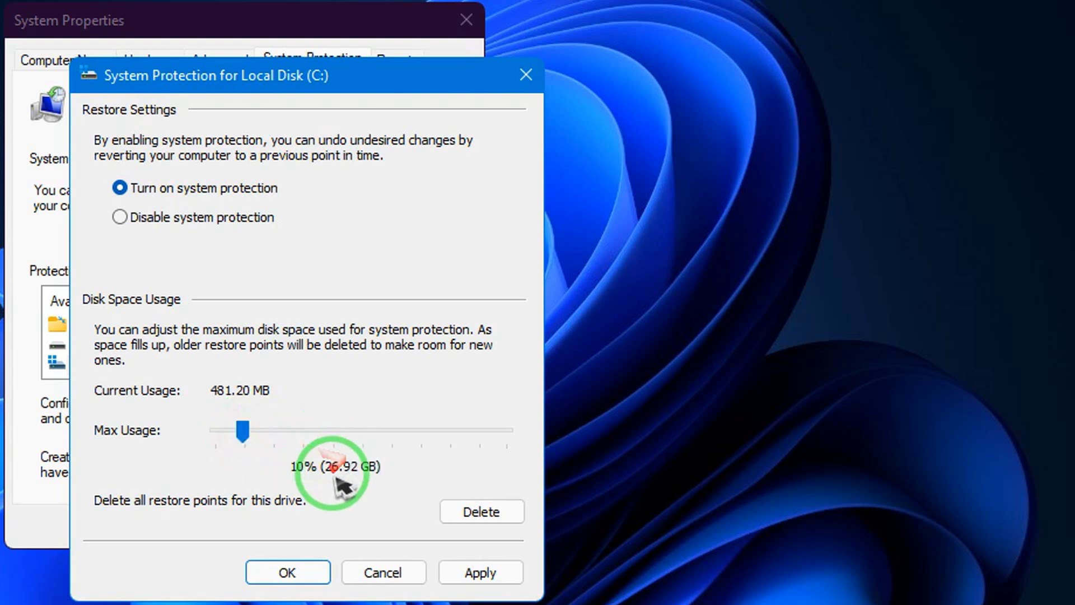
left_click(464, 577)
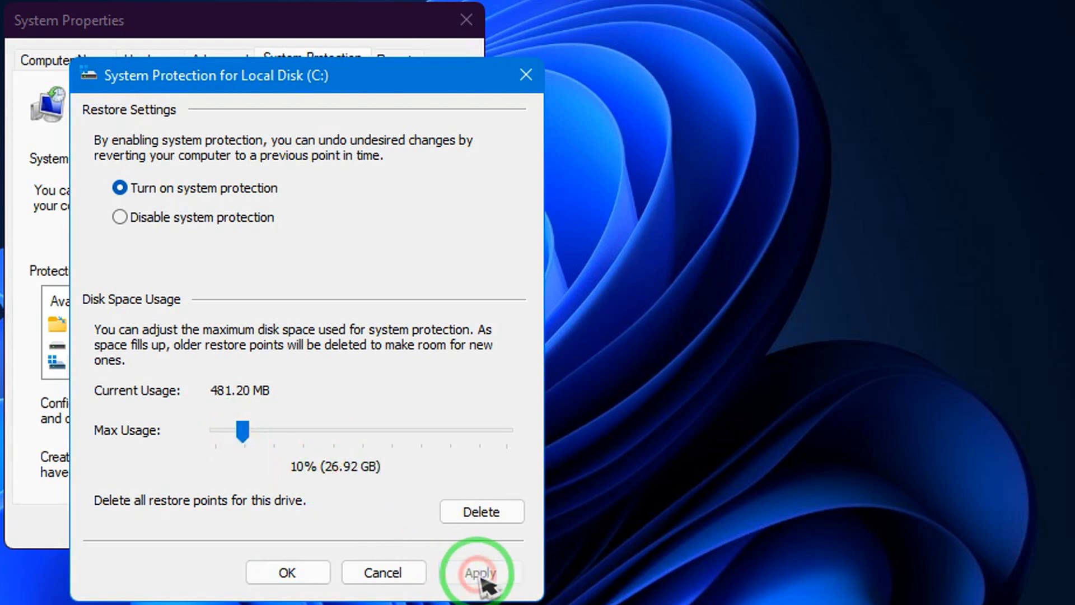
left_click(287, 572)
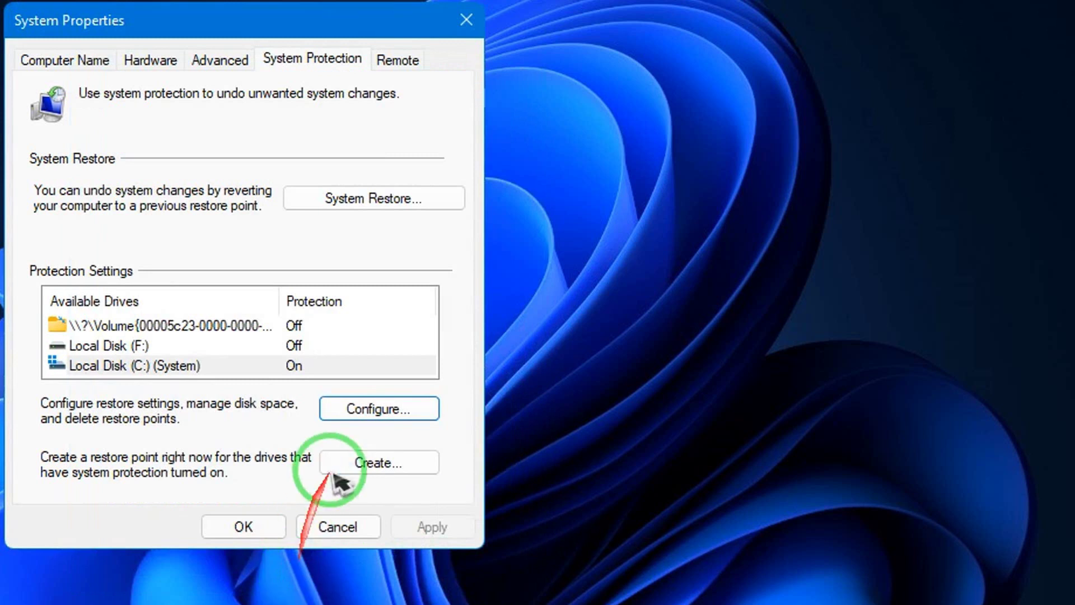
Step: Create a restore point with the description "test" for the protected drives
left_click(374, 464)
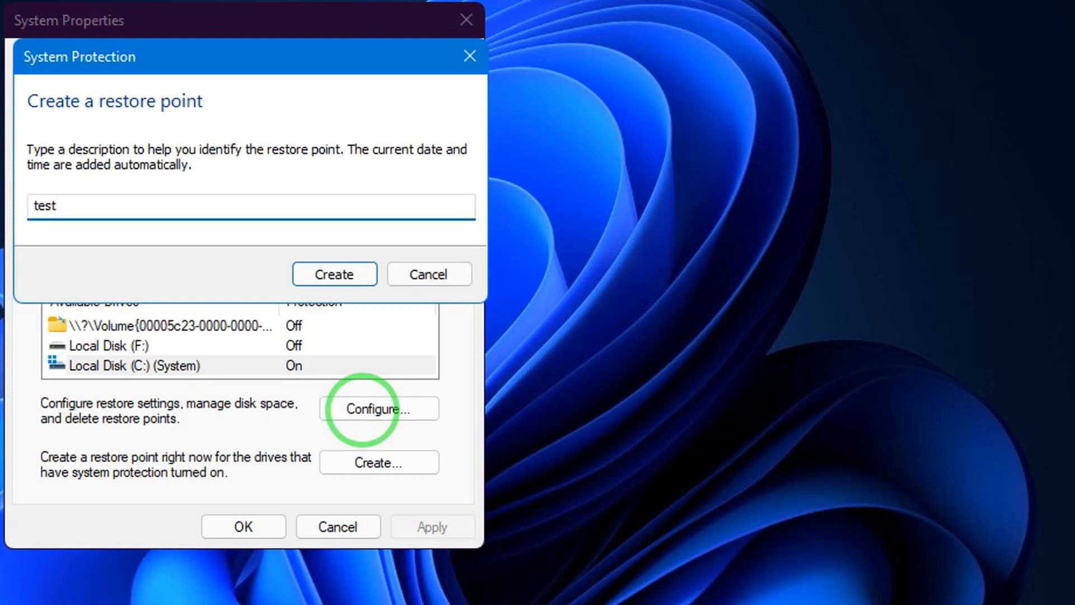
left_click(357, 276)
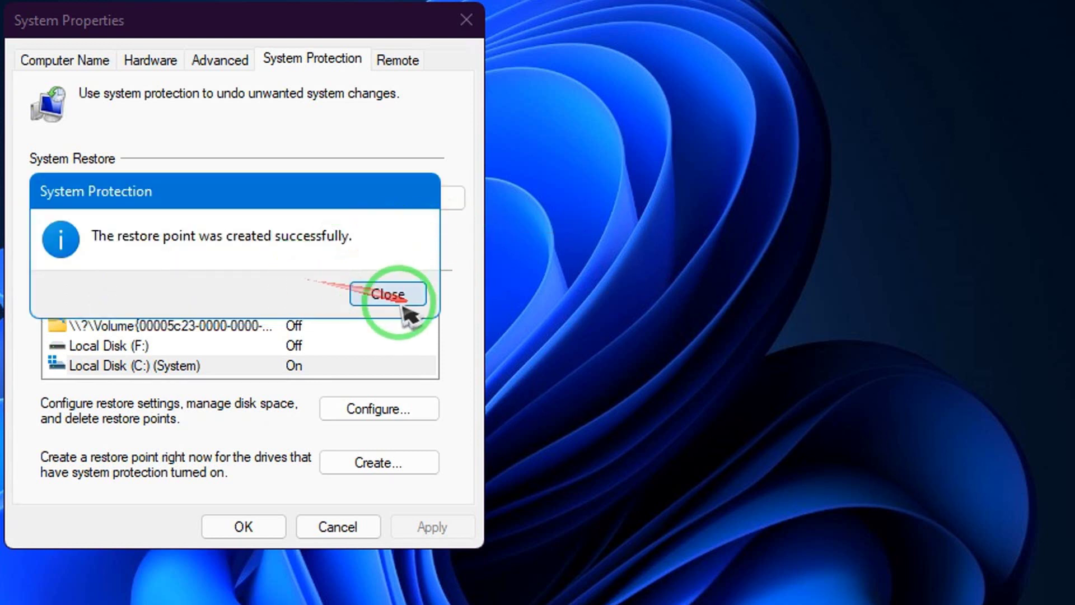
left_click(386, 295)
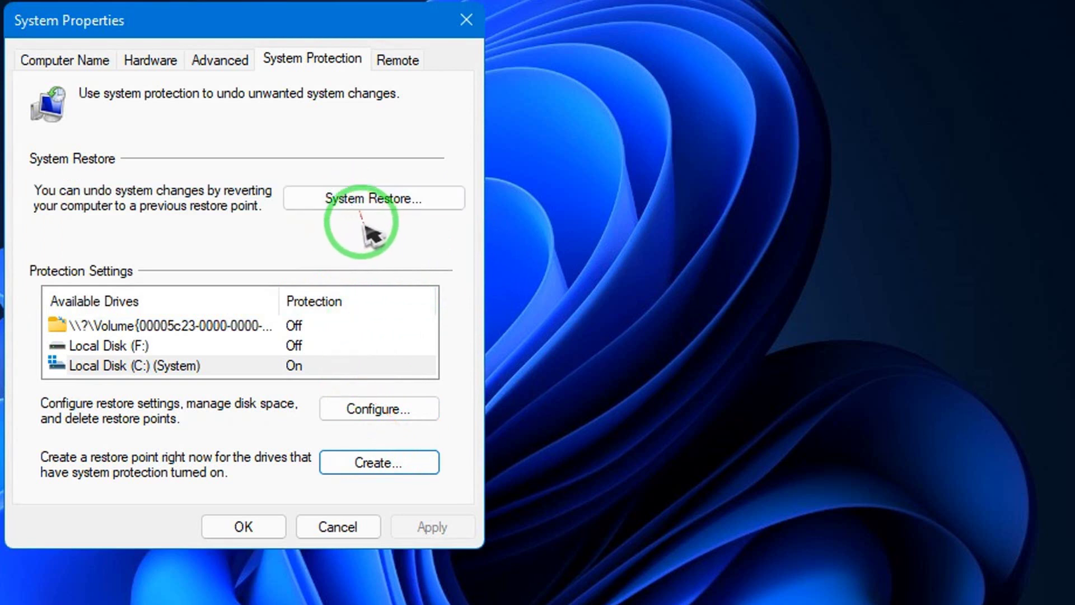
Step: Check the list of available restore points in System Restore for "test" without restoring, and close System Properties
left_click(387, 200)
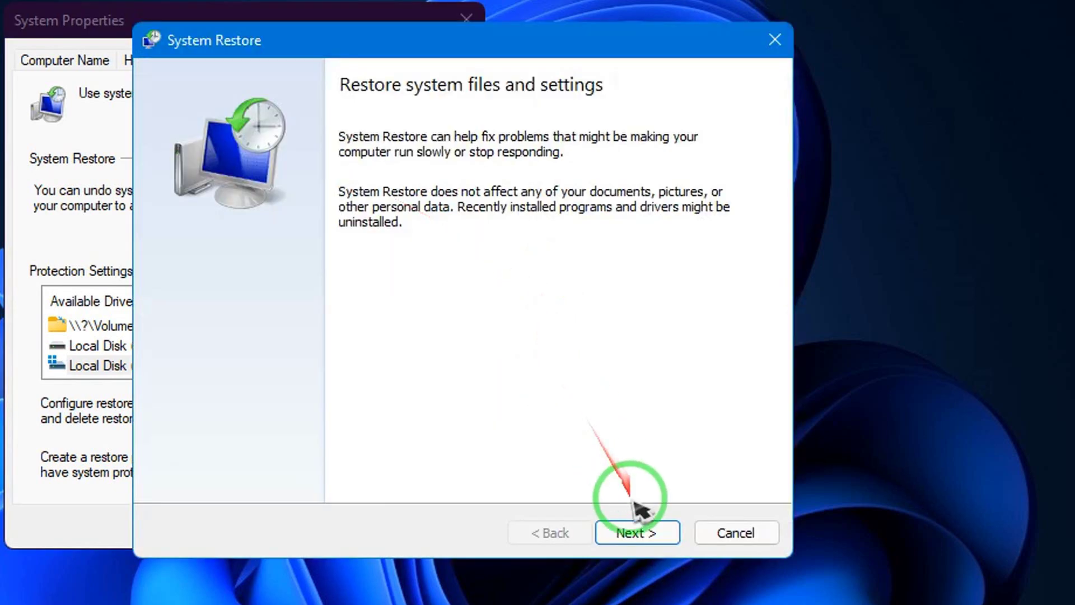
left_click(635, 533)
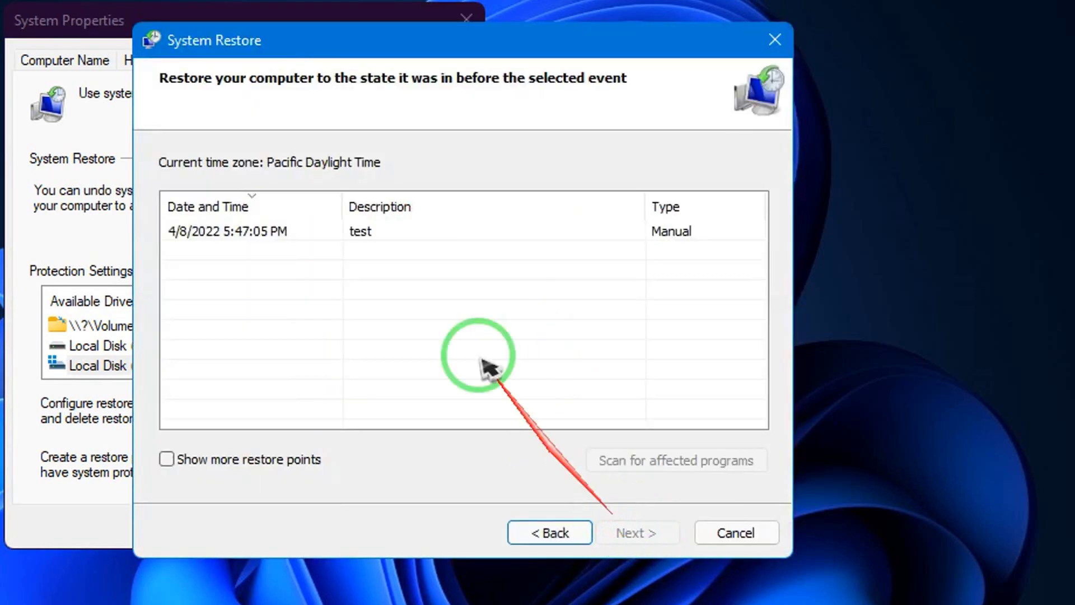
left_click(390, 230)
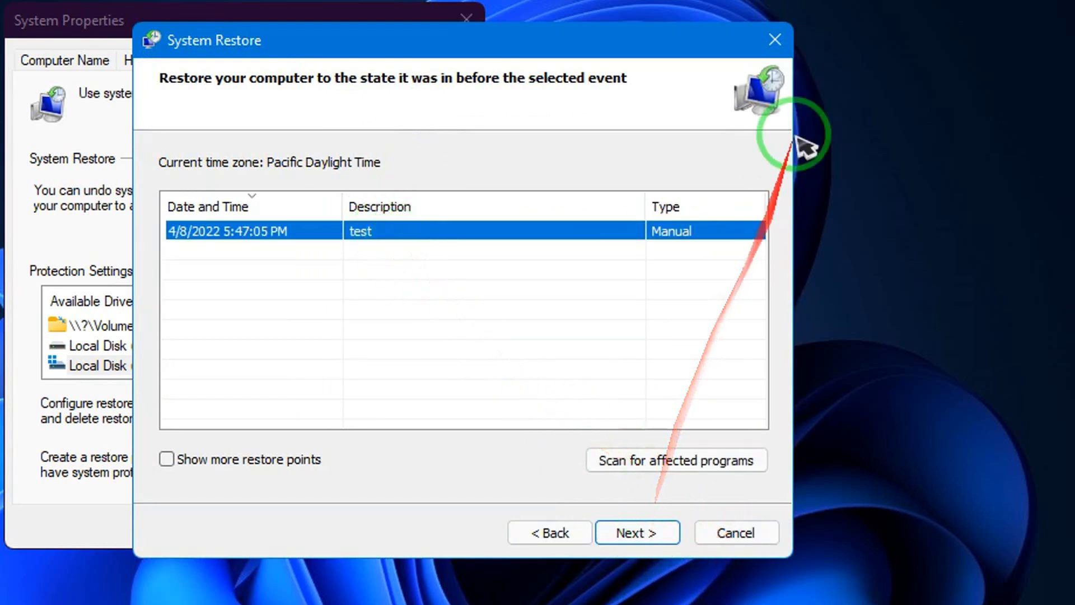
left_click(786, 48)
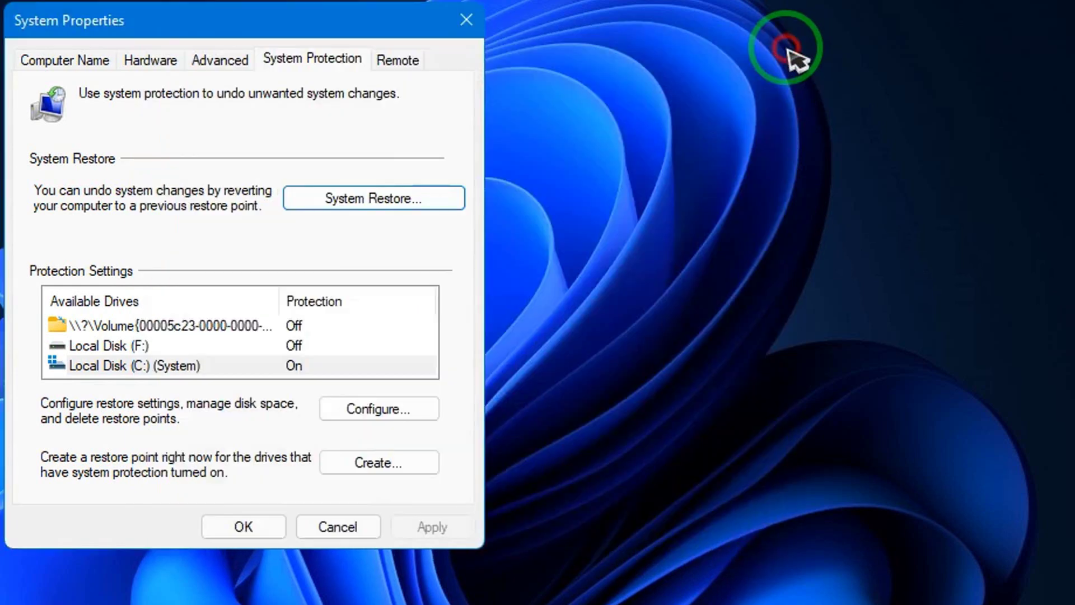
left_click(469, 17)
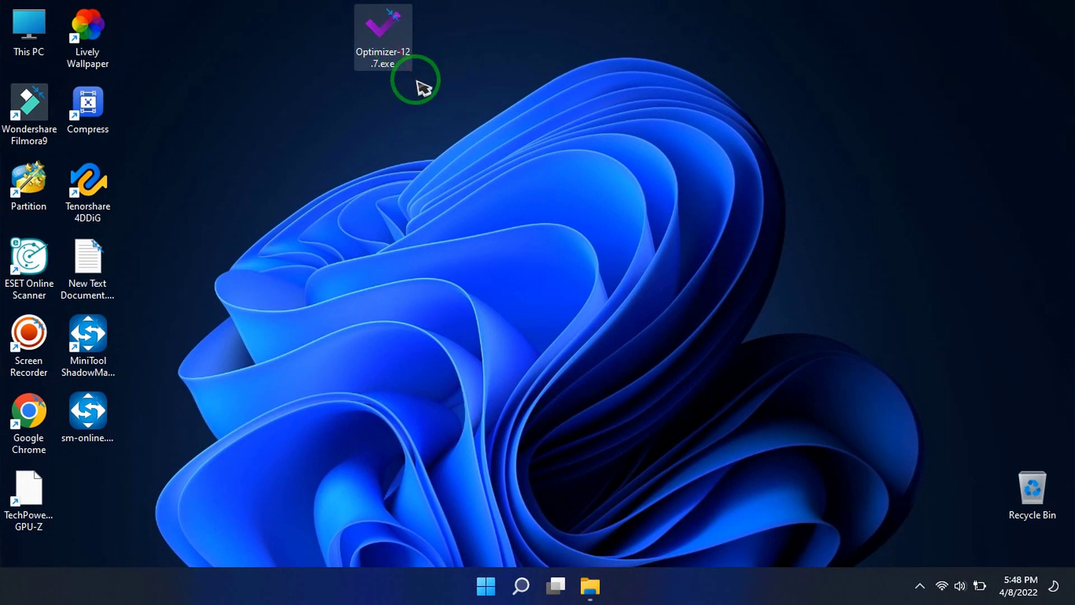
Step: Launch Optimizer-12.7.exe from the desktop and set its interface language to Arabic (العربية)
right_click(402, 47)
left_click(451, 128)
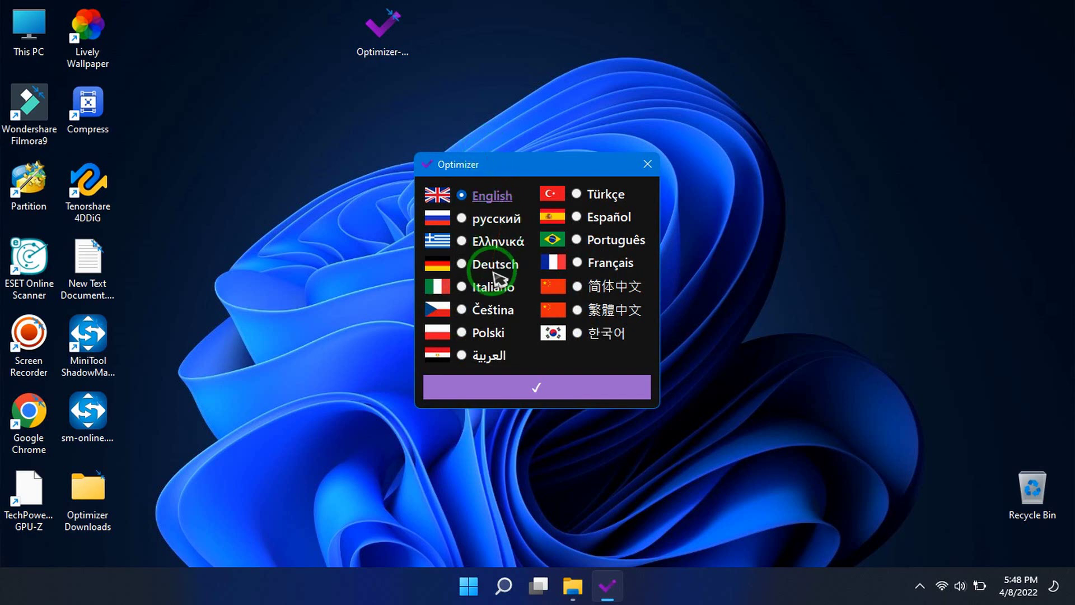
left_click(462, 355)
left_click(502, 386)
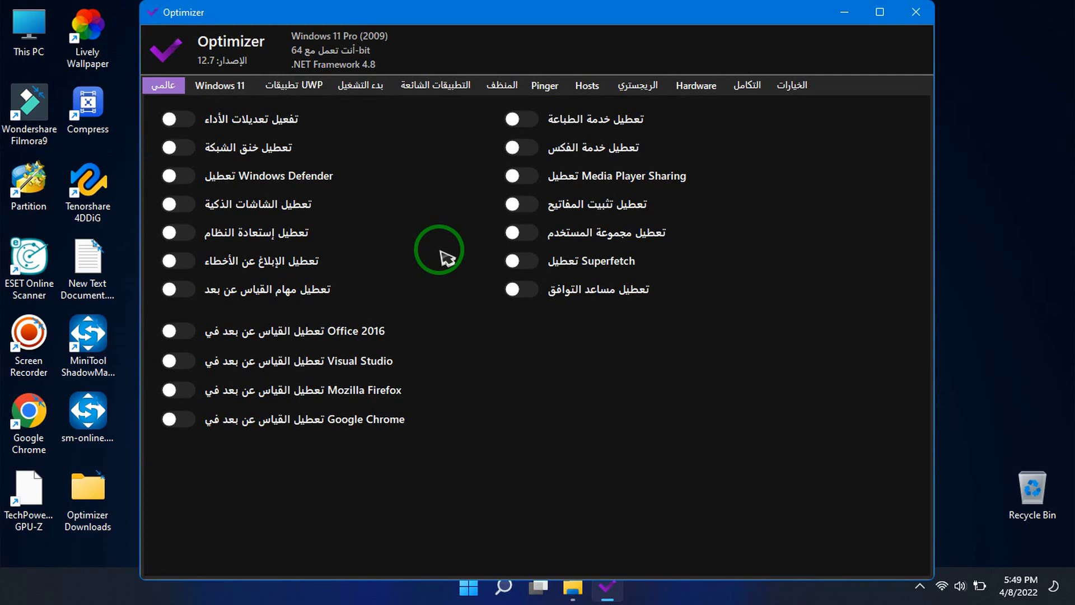
Step: Look through the Windows 11, UWP Apps, Startup, Common Apps, Cleaner, Pinger, Hosts, Registry and Hardware sections, and return to the Universal settings
left_click(221, 87)
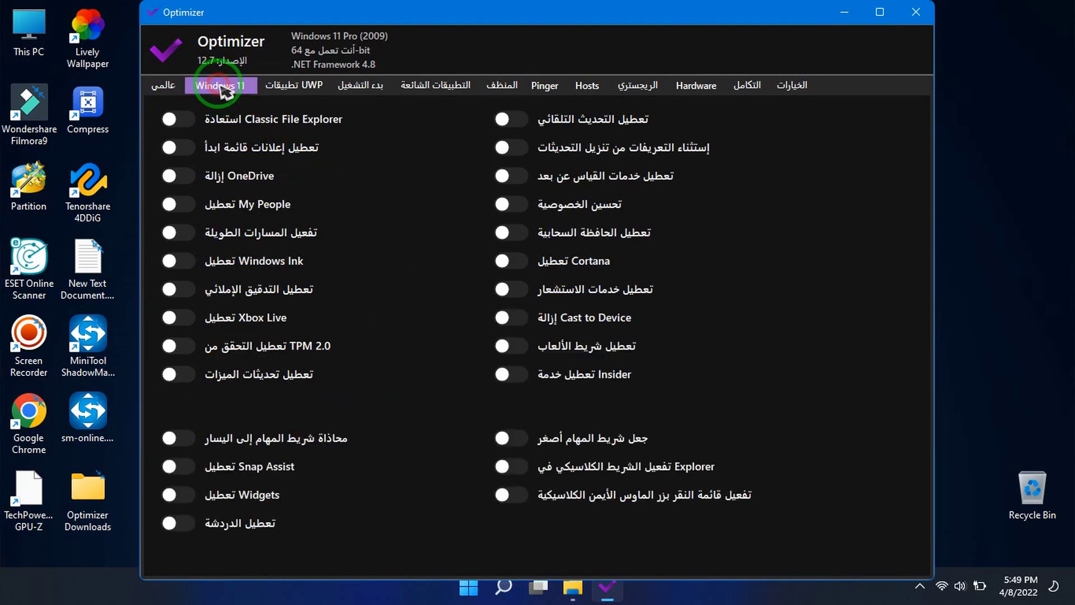
left_click(290, 100)
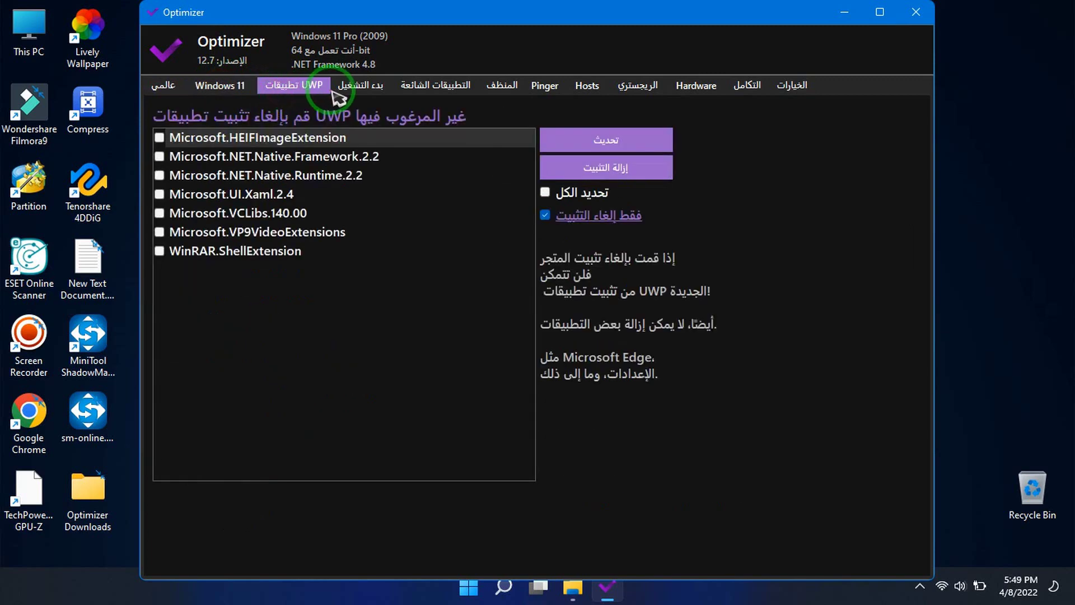
left_click(354, 89)
left_click(414, 89)
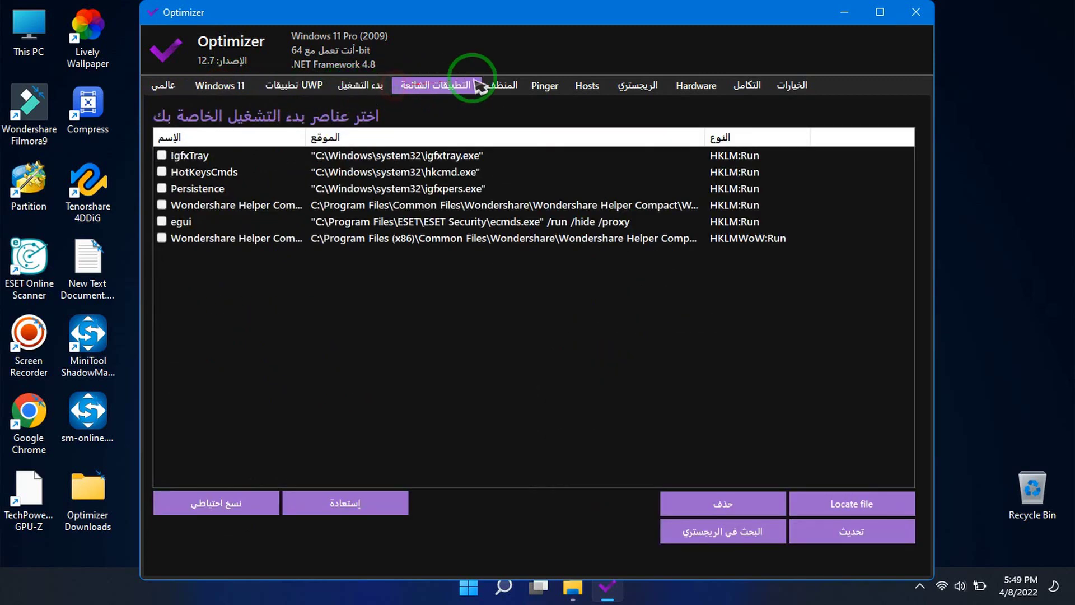
left_click(511, 90)
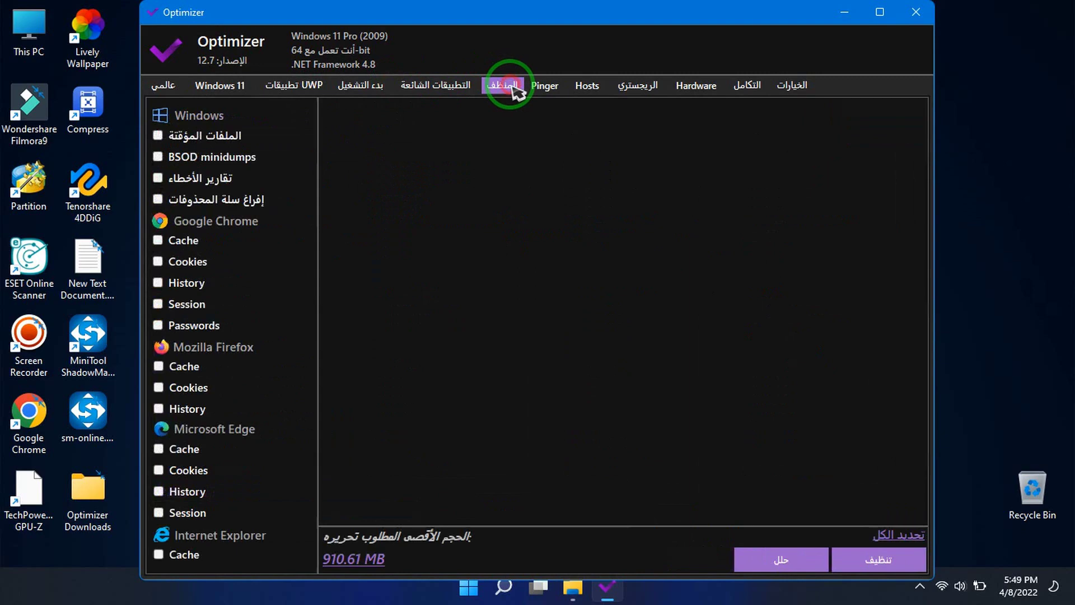
left_click(545, 90)
left_click(585, 90)
left_click(635, 89)
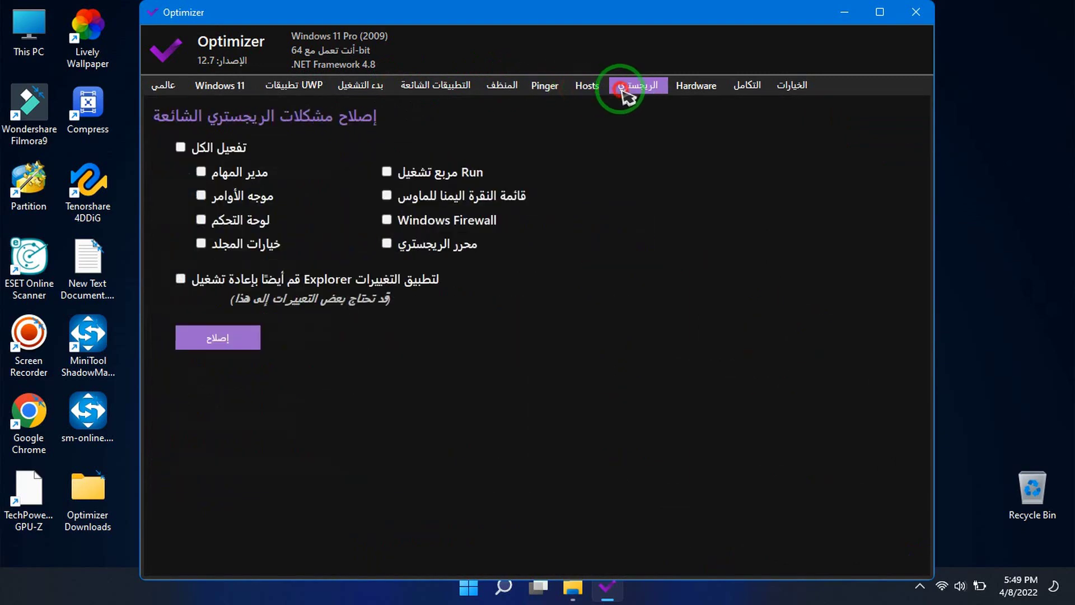
left_click(697, 88)
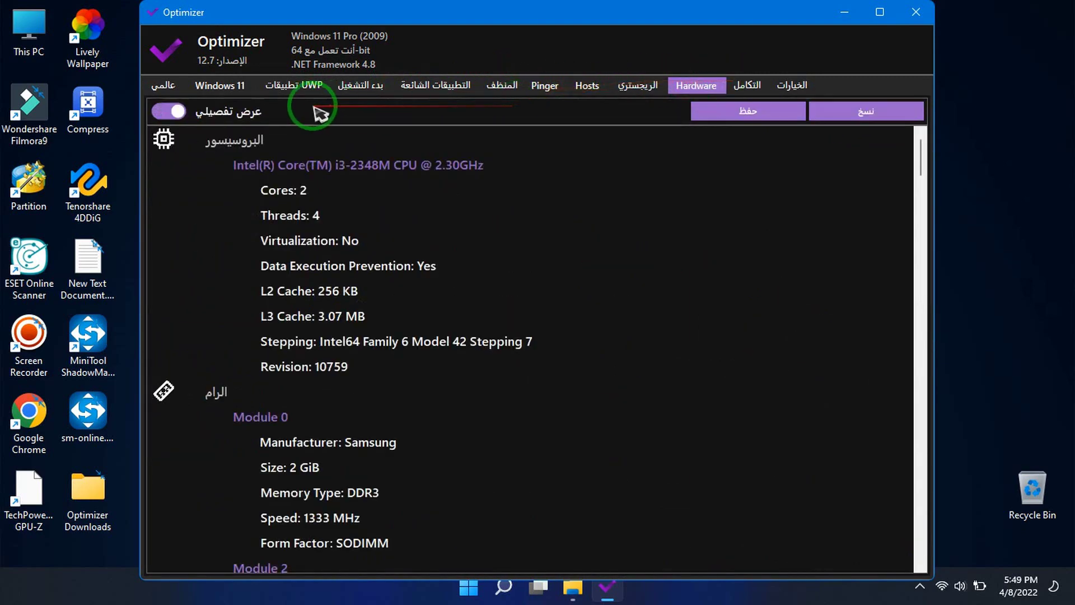
left_click(168, 92)
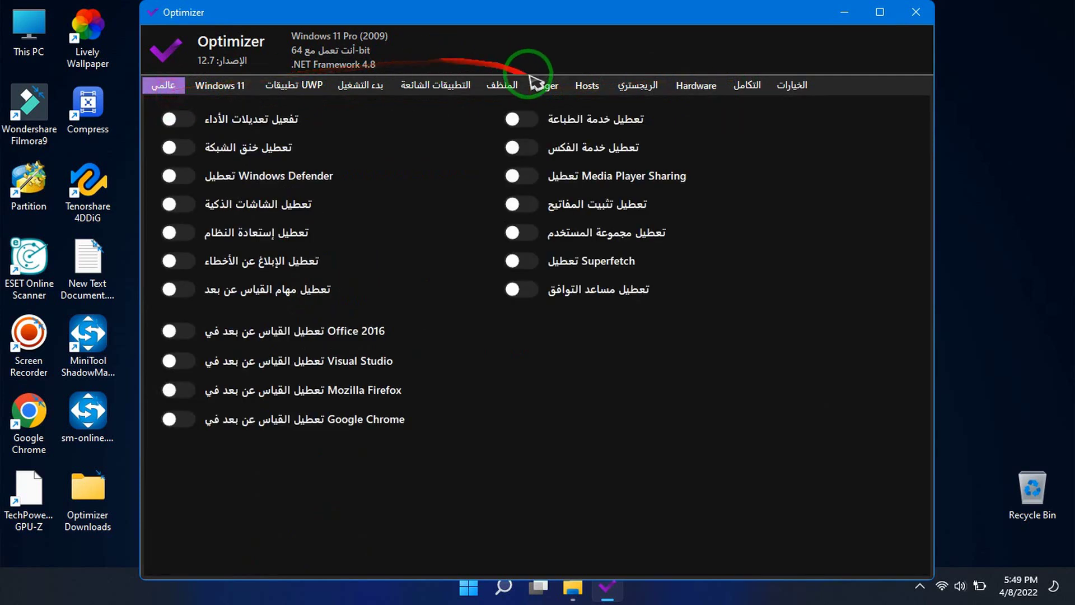
Step: Set the interface language to English and enable Performance Tweaks in the Universal settings
left_click(794, 86)
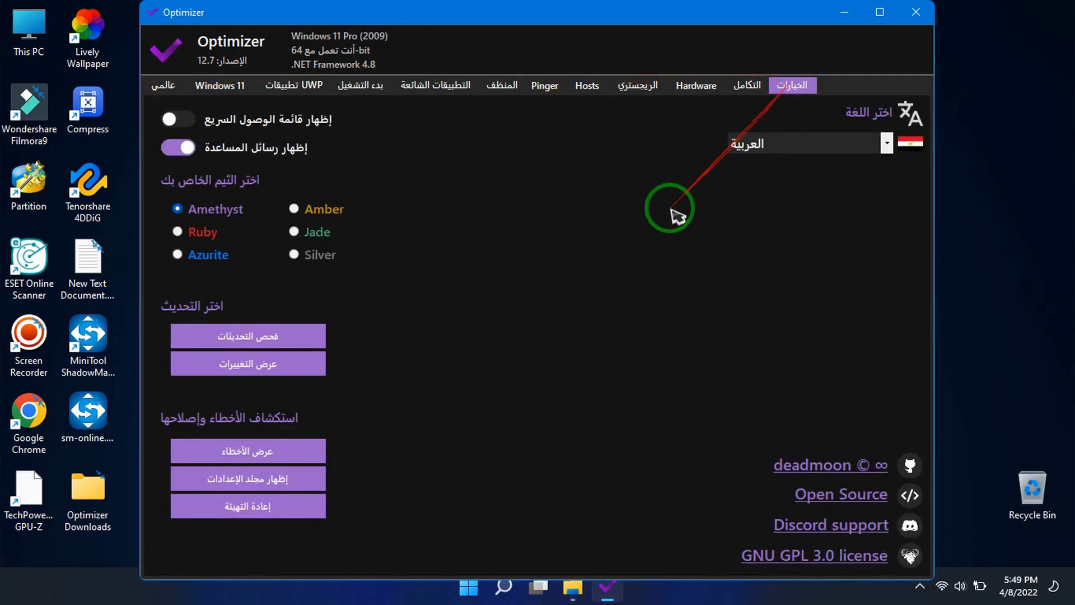
left_click(840, 141)
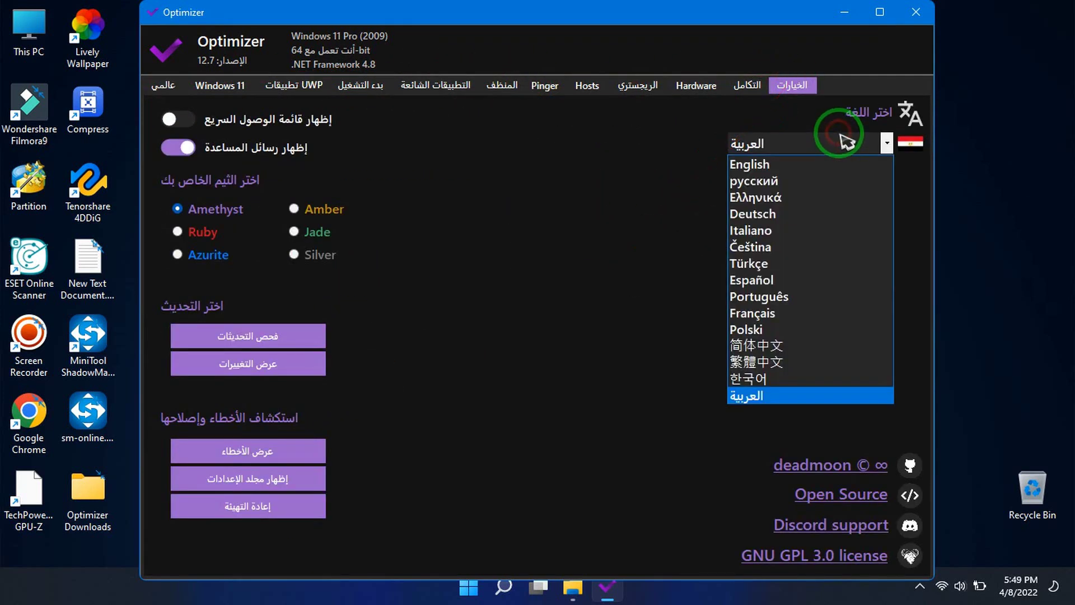
left_click(820, 169)
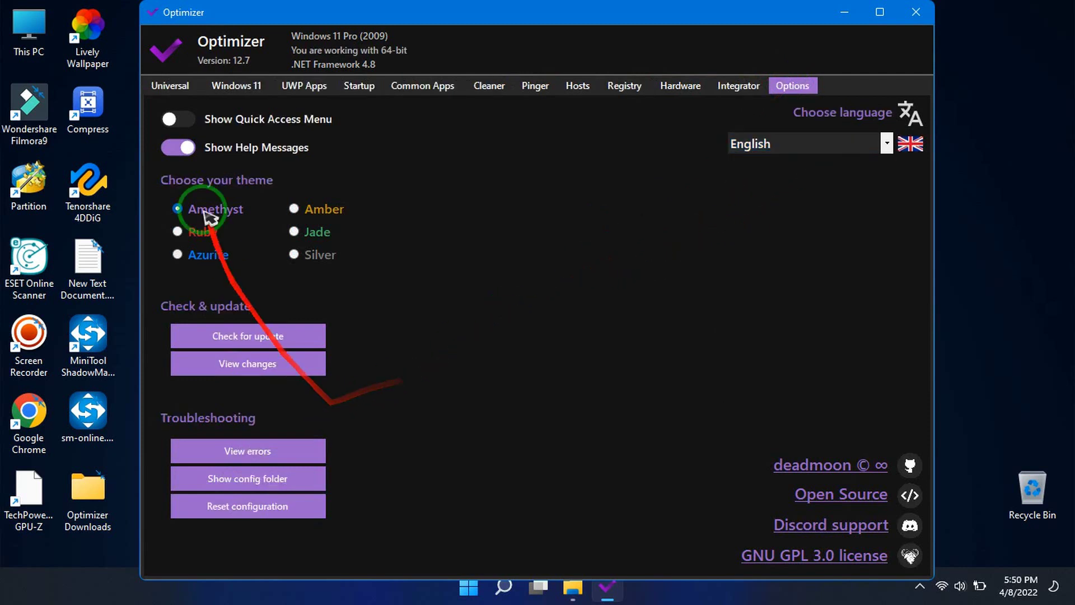
left_click(171, 88)
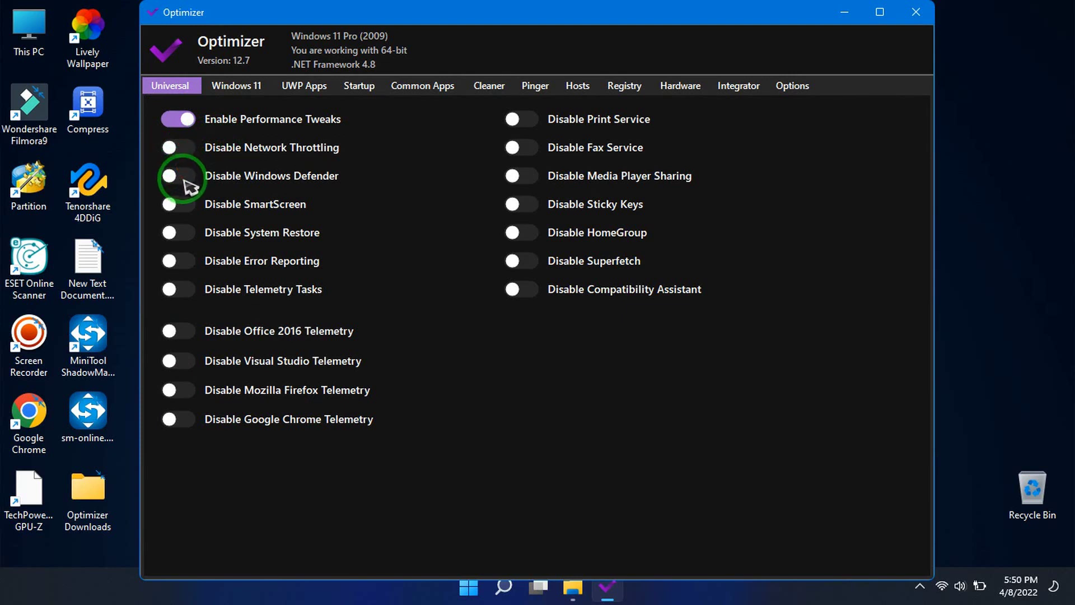
Step: Check the protection status in ESET Endpoint Antivirus, and disable Windows Defender and SmartScreen in Optimizer
left_click(919, 585)
left_click(935, 541)
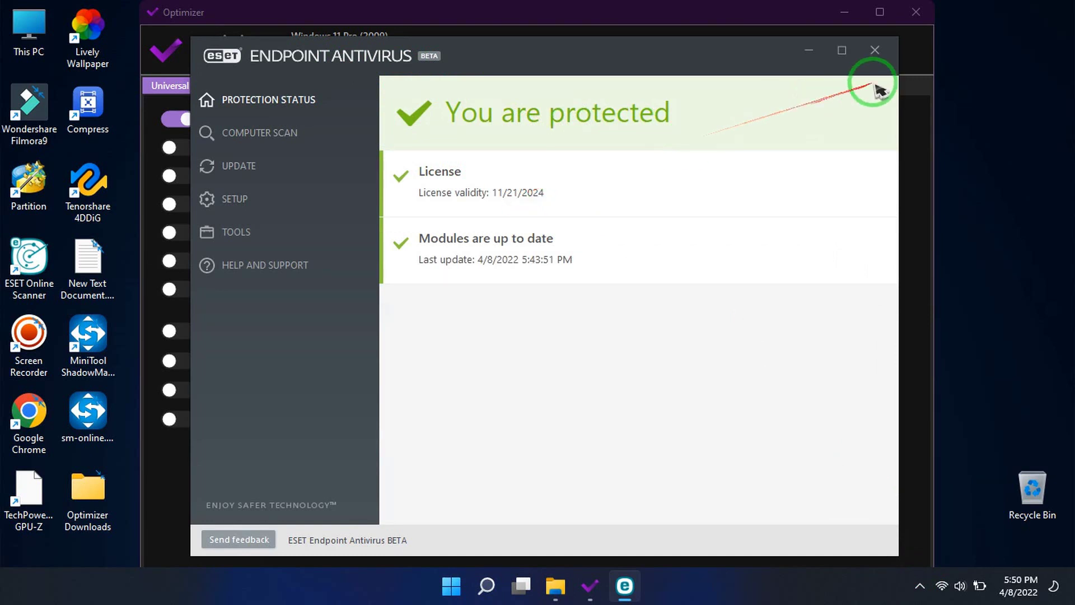
left_click(875, 52)
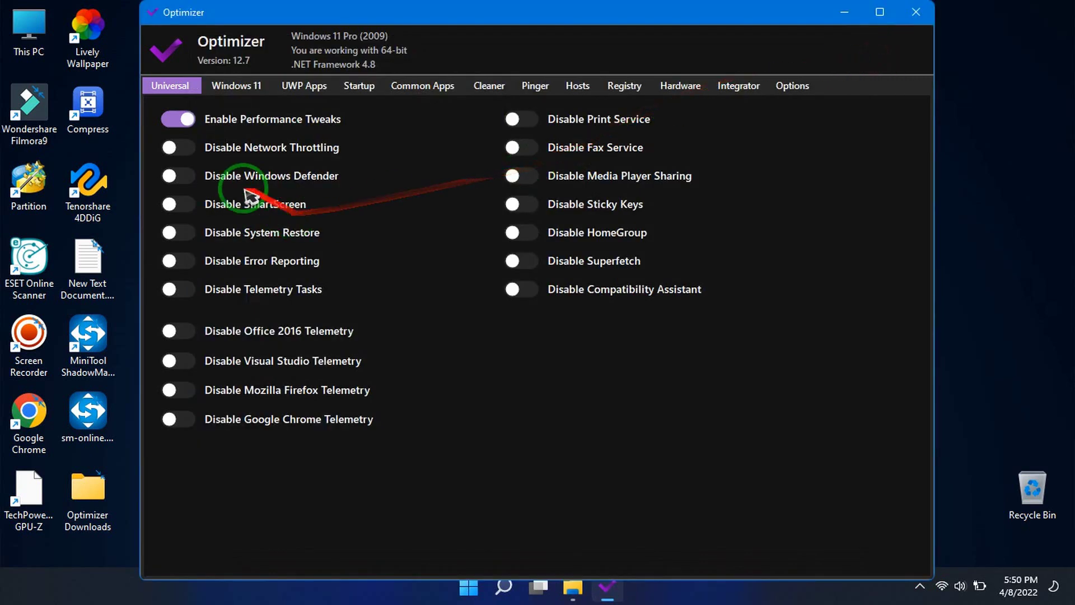
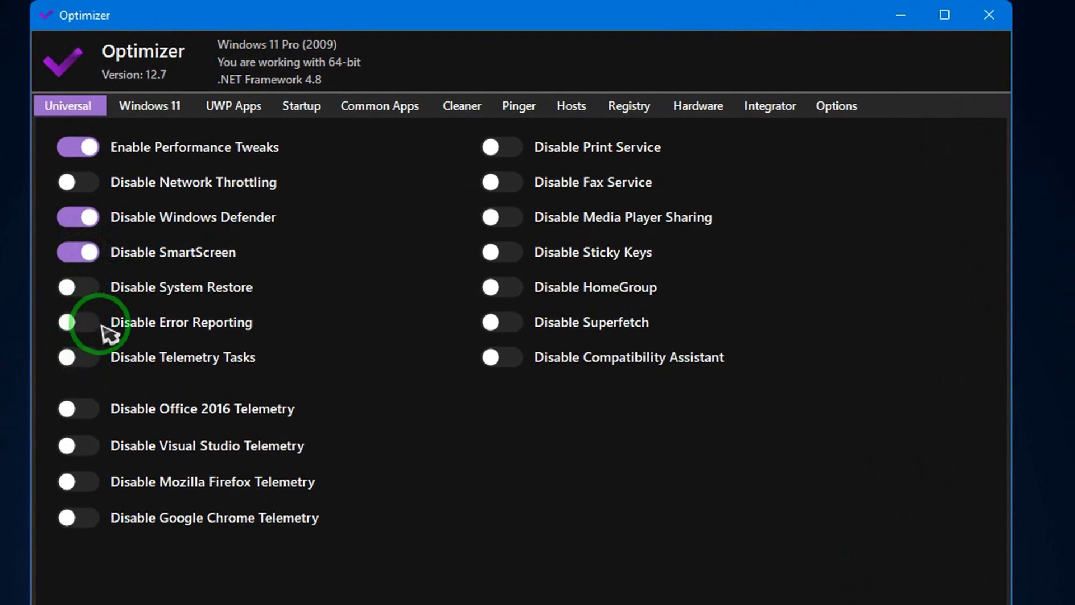
Step: Disable telemetry for Office 2016, Visual Studio, Mozilla Firefox and Google Chrome
left_click(90, 358)
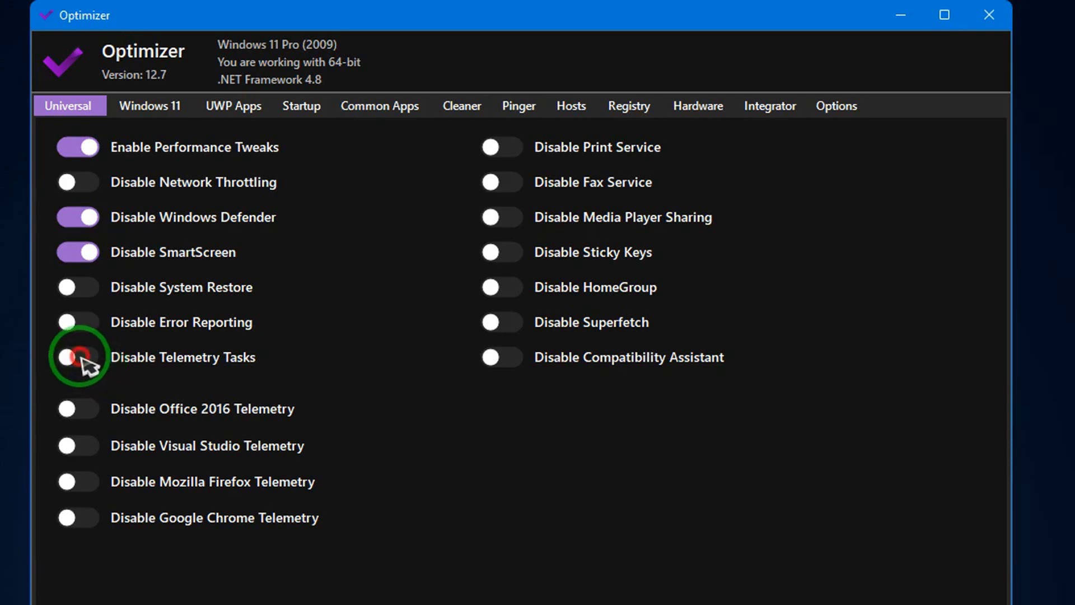
left_click(84, 359)
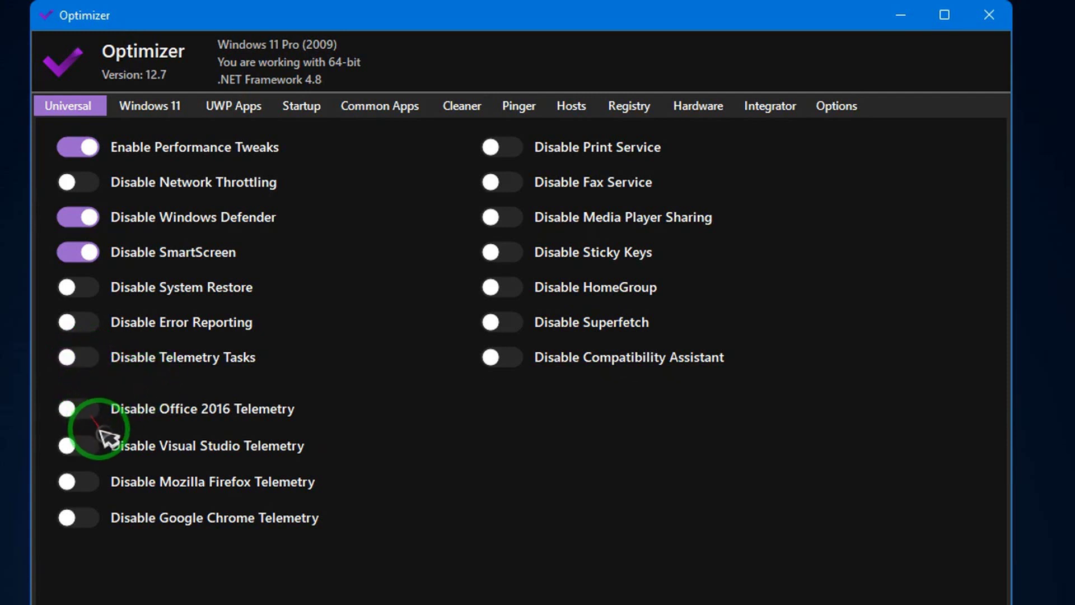
left_click(89, 413)
left_click(94, 446)
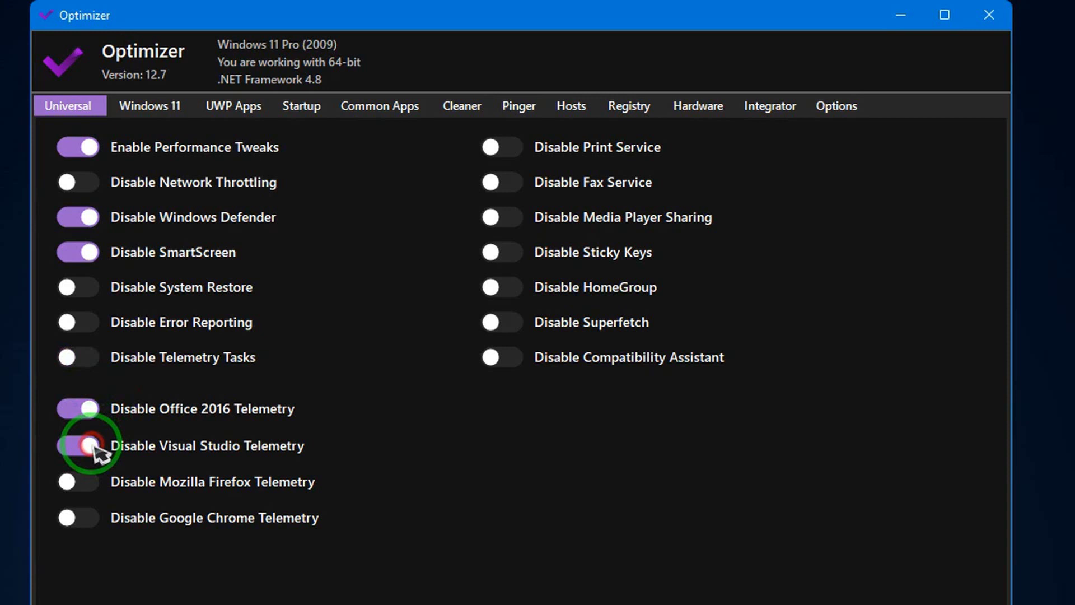
left_click(94, 481)
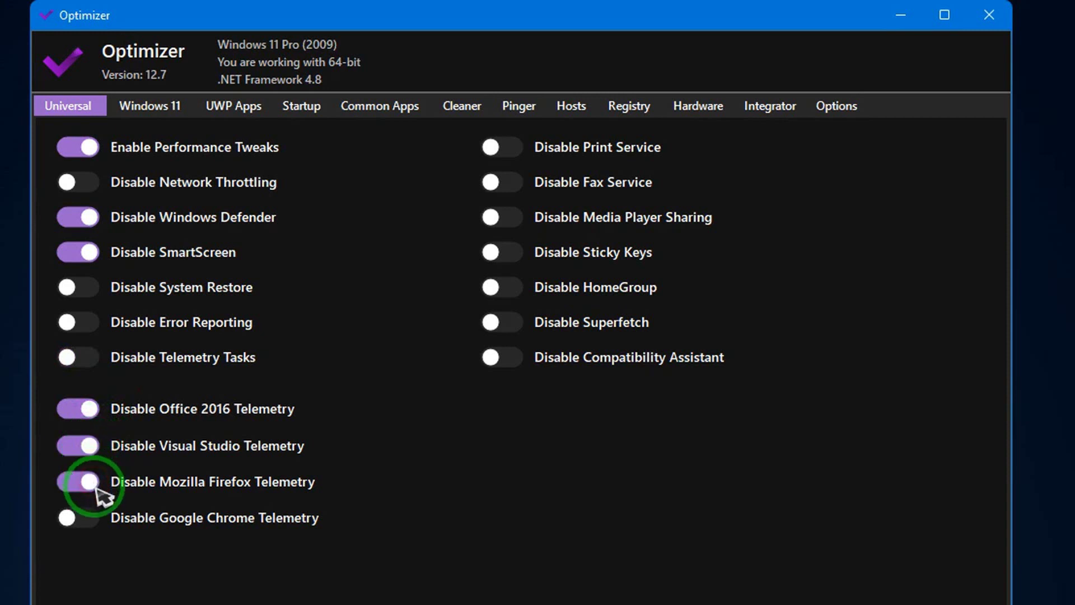
left_click(93, 523)
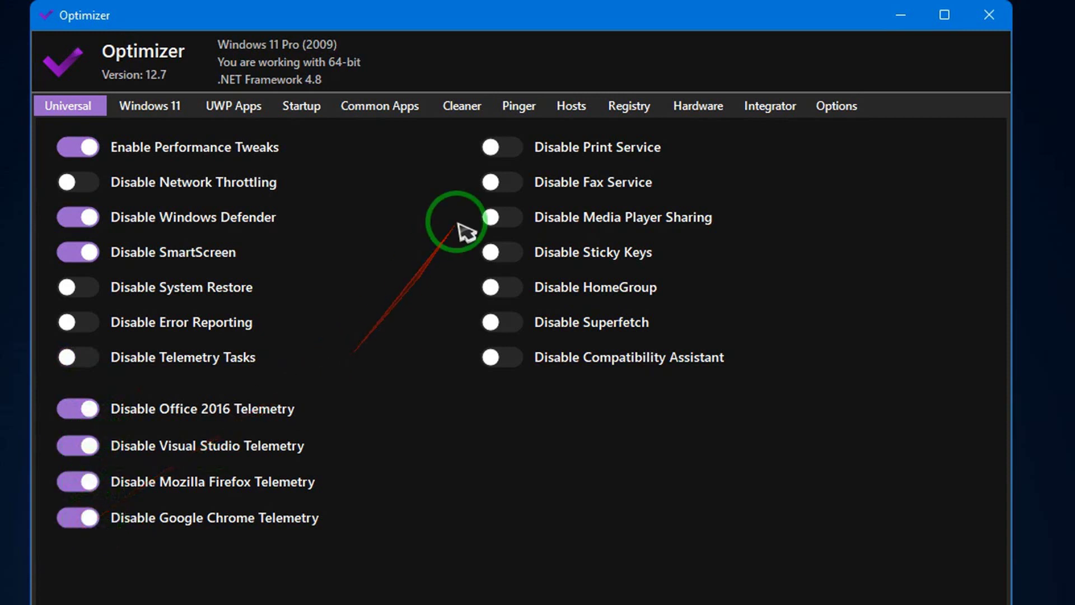
Step: Disable the Print Service, Fax Service and Sticky Keys in the Universal settings
left_click(518, 150)
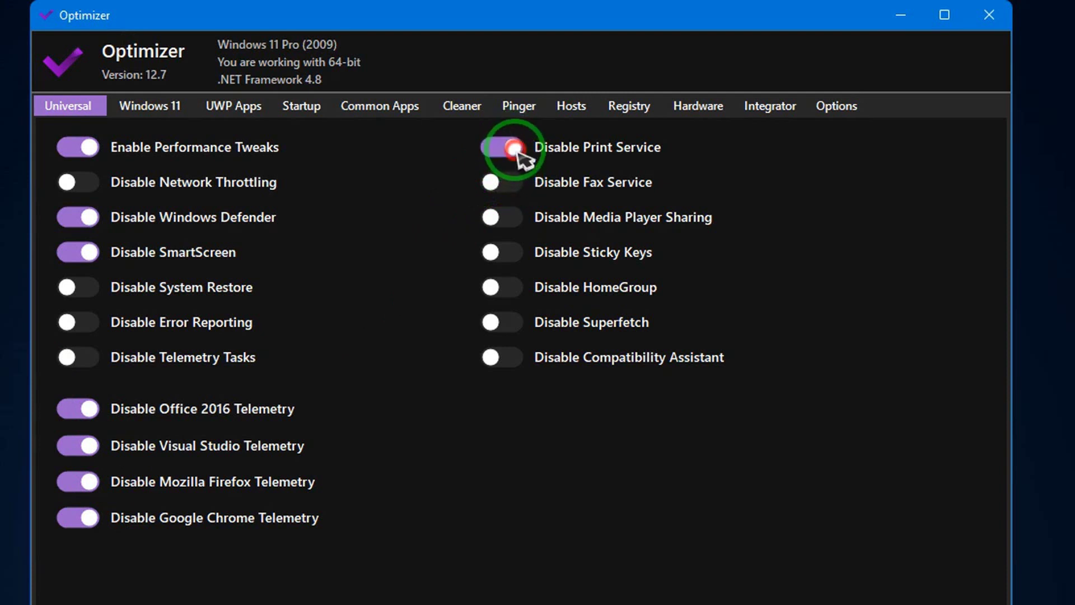
left_click(519, 186)
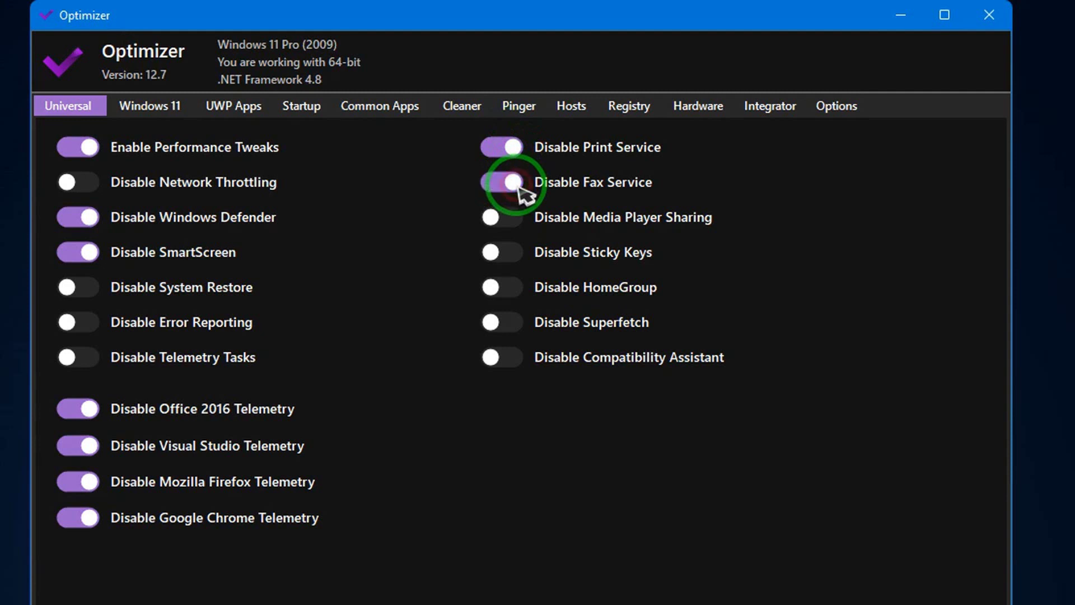
left_click(514, 220)
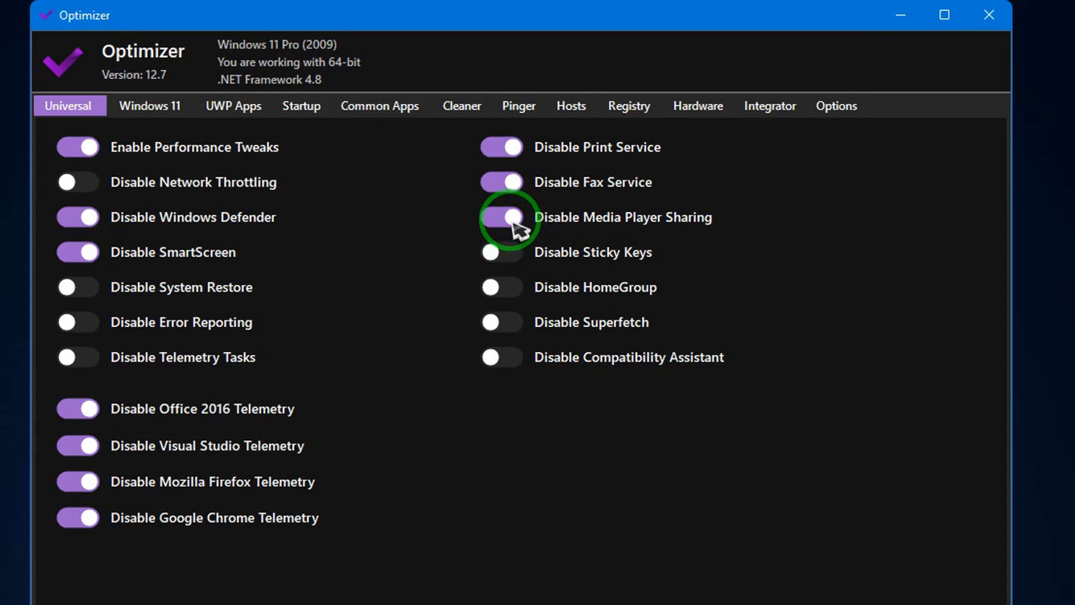
left_click(513, 220)
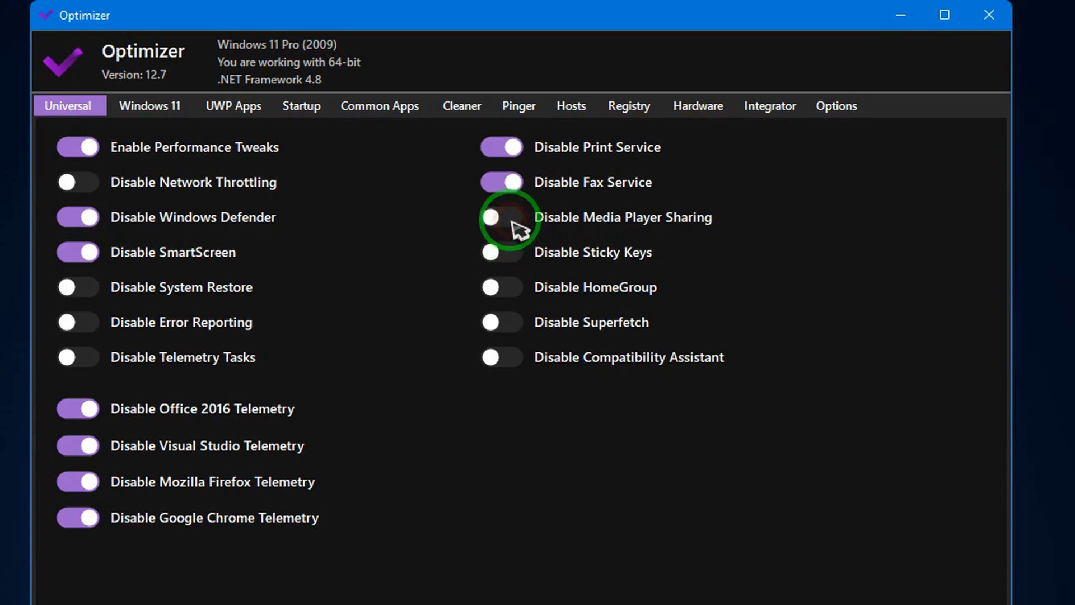
left_click(515, 255)
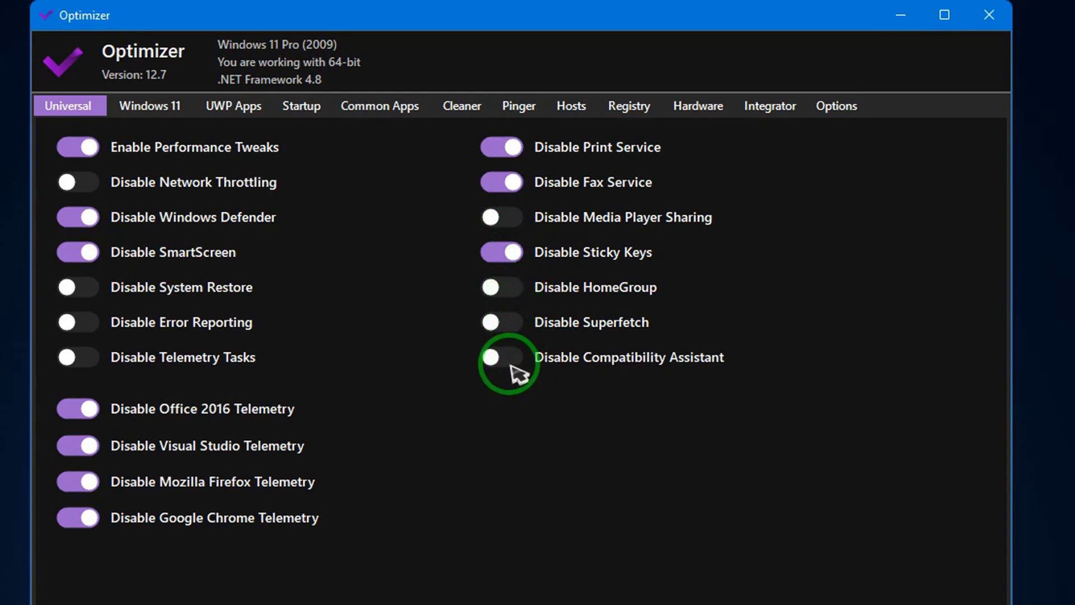
Step: Disable Start Menu Ads and My People and uninstall OneDrive in the Windows 11 settings
left_click(150, 105)
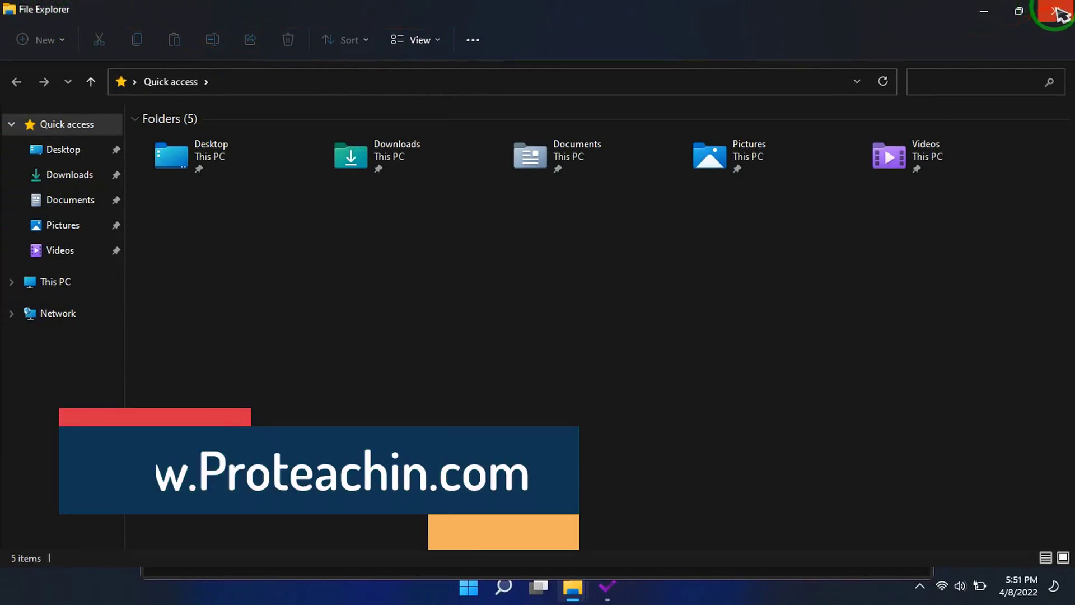
left_click(983, 12)
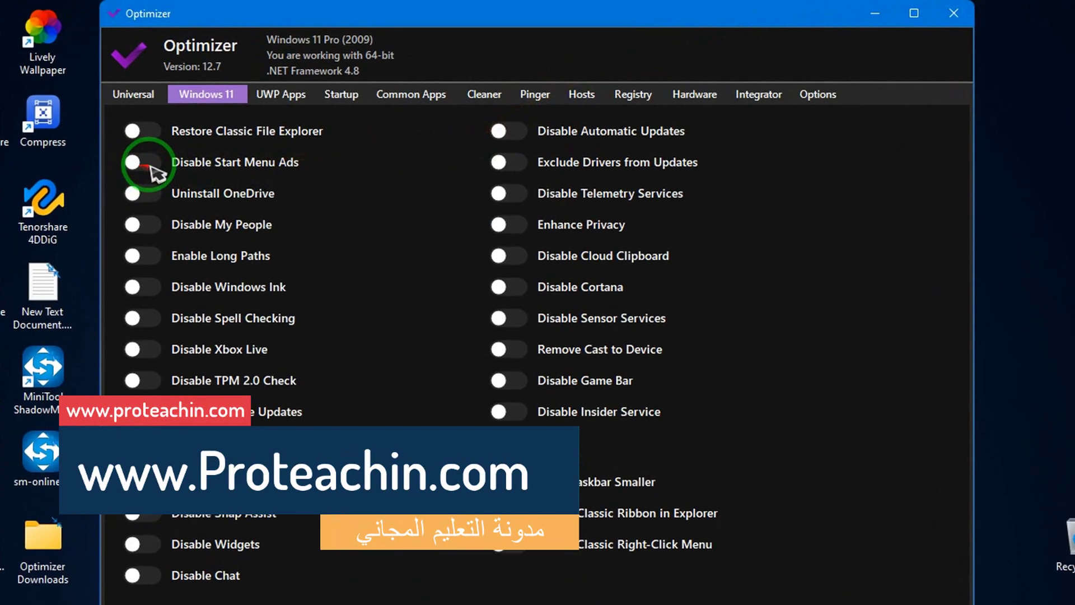
left_click(151, 165)
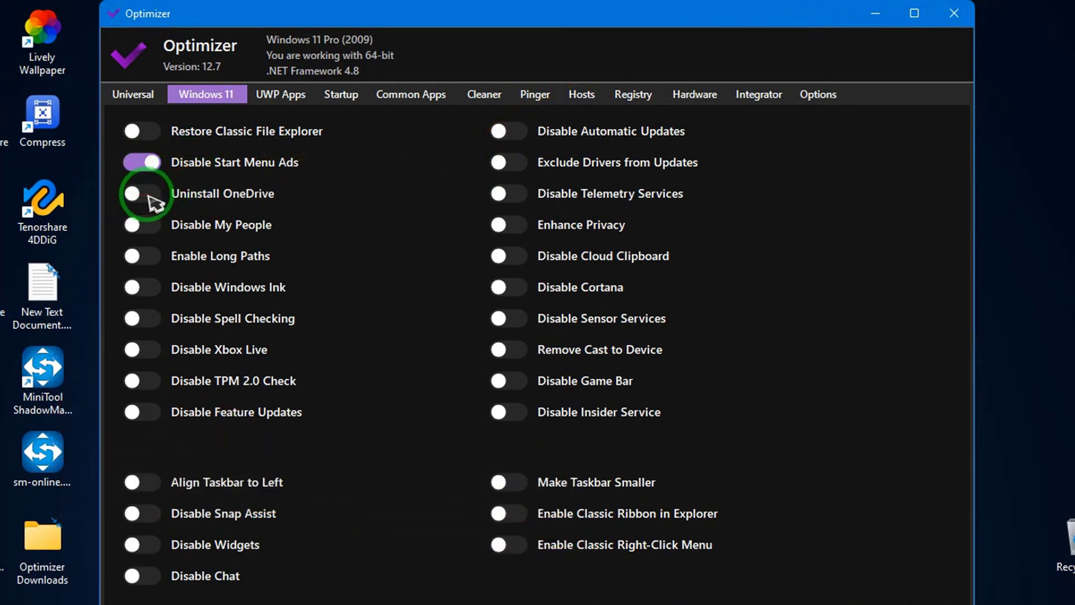
left_click(148, 194)
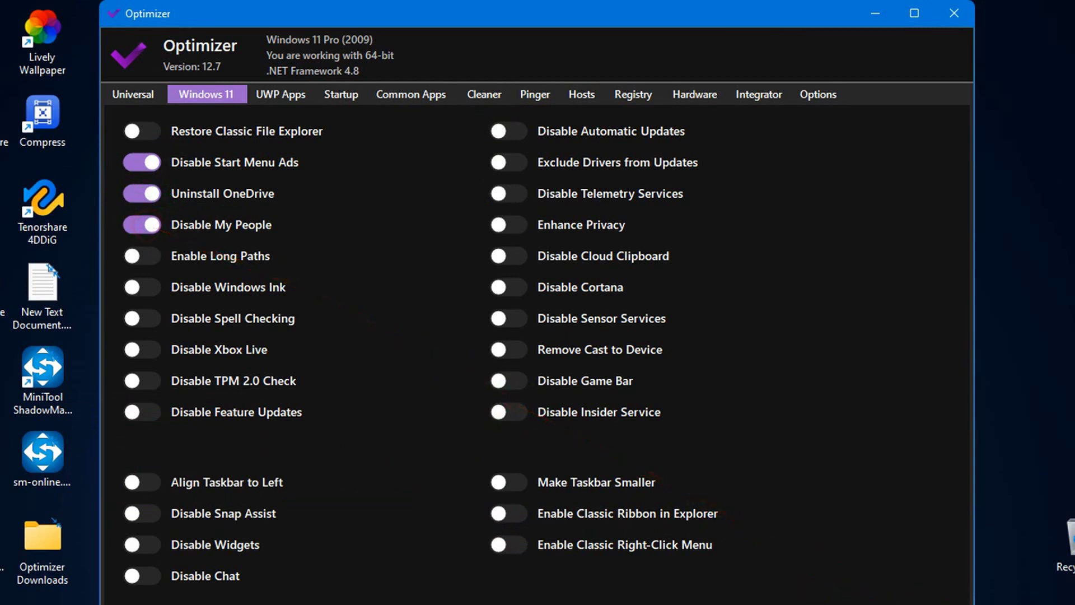
Step: Disable Windows Ink, Spell Checking, Xbox Live, the TPM 2.0 Check and Widgets, and turn on Align Taskbar to Left
left_click(959, 603)
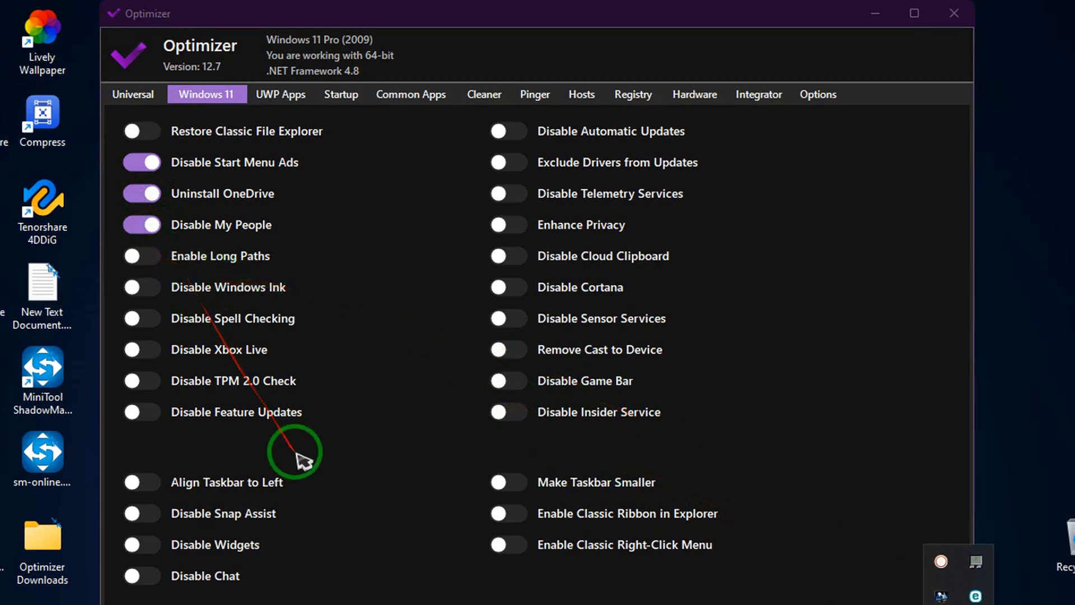
left_click(376, 467)
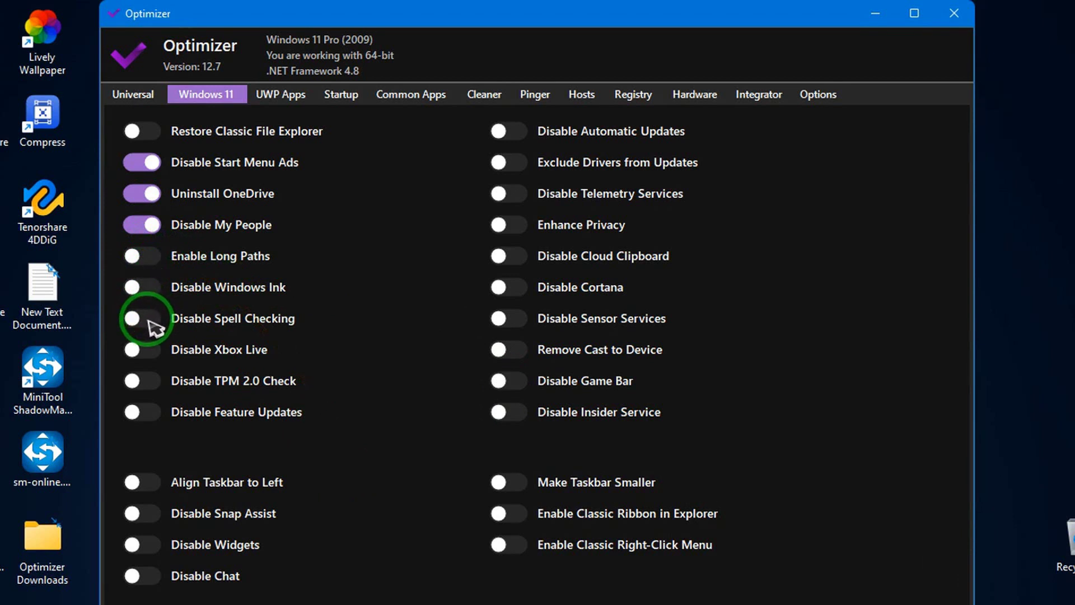
left_click(150, 350)
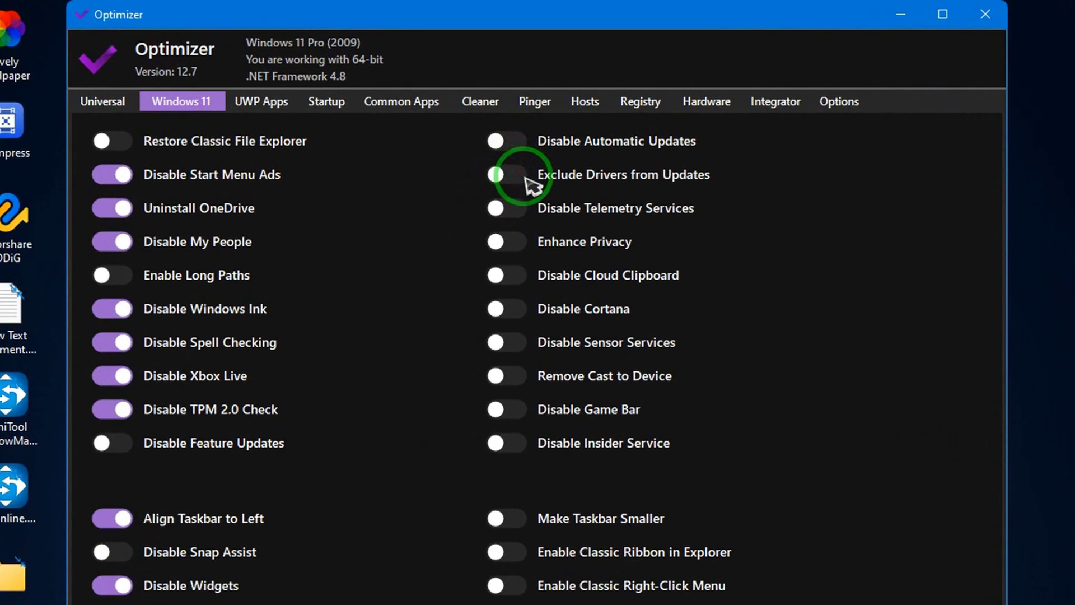
Step: Exclude drivers from updates, enhance privacy, and disable Telemetry Services, Cloud Clipboard and Cortana
left_click(527, 179)
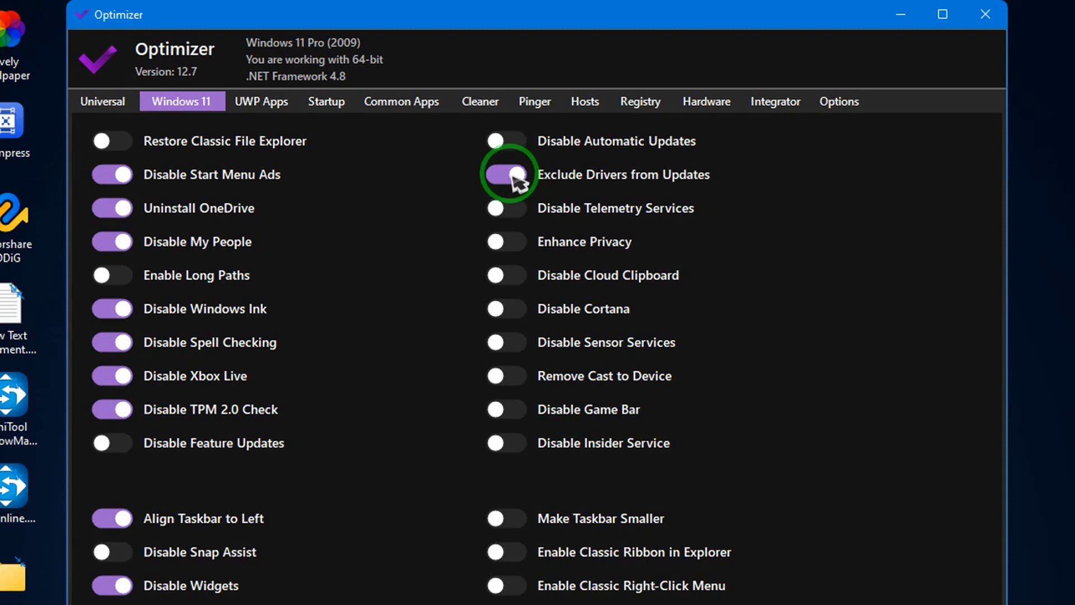
left_click(518, 211)
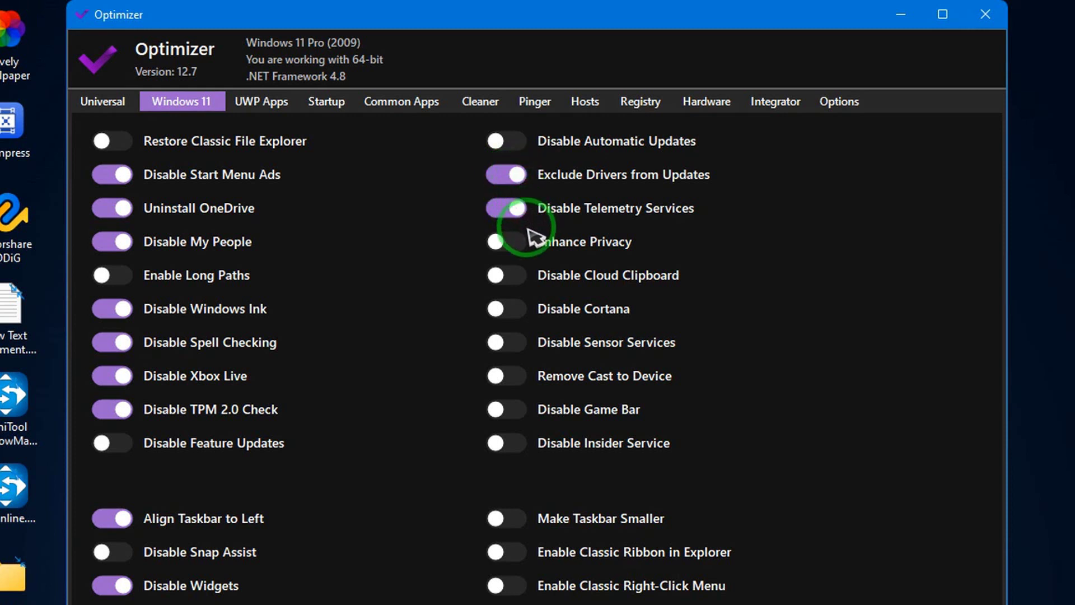
left_click(516, 249)
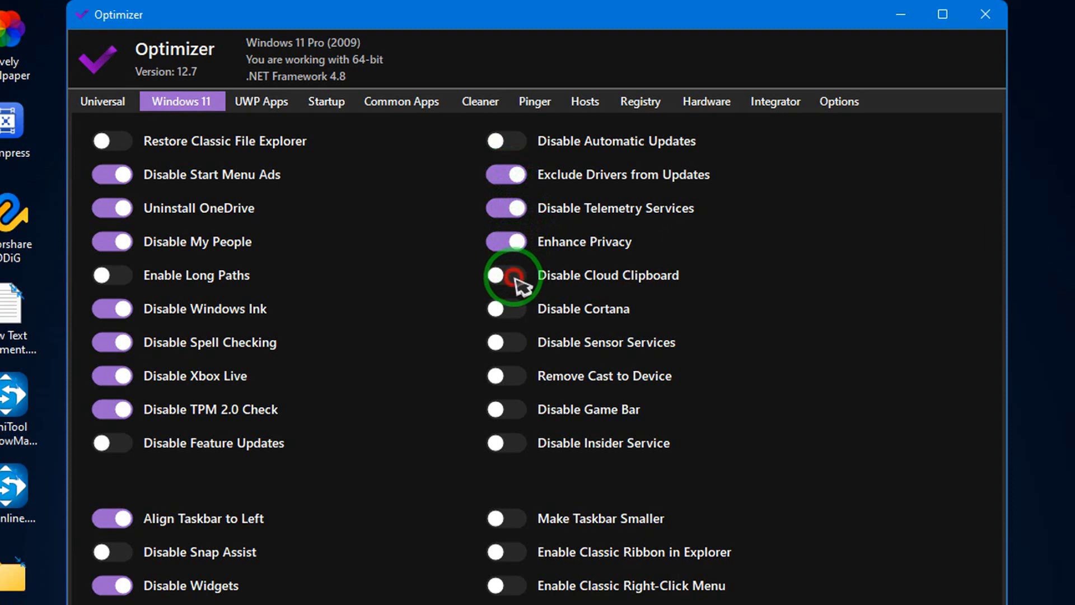
left_click(516, 276)
left_click(516, 311)
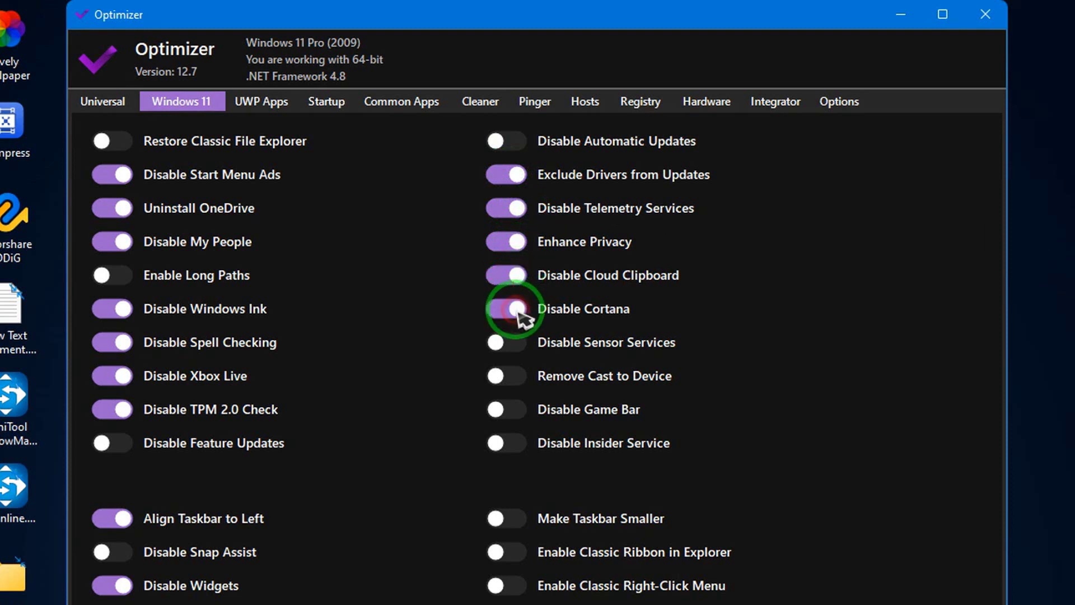
Step: Disable Sensor Services and the Game Bar in the Windows 11 settings
left_click(514, 348)
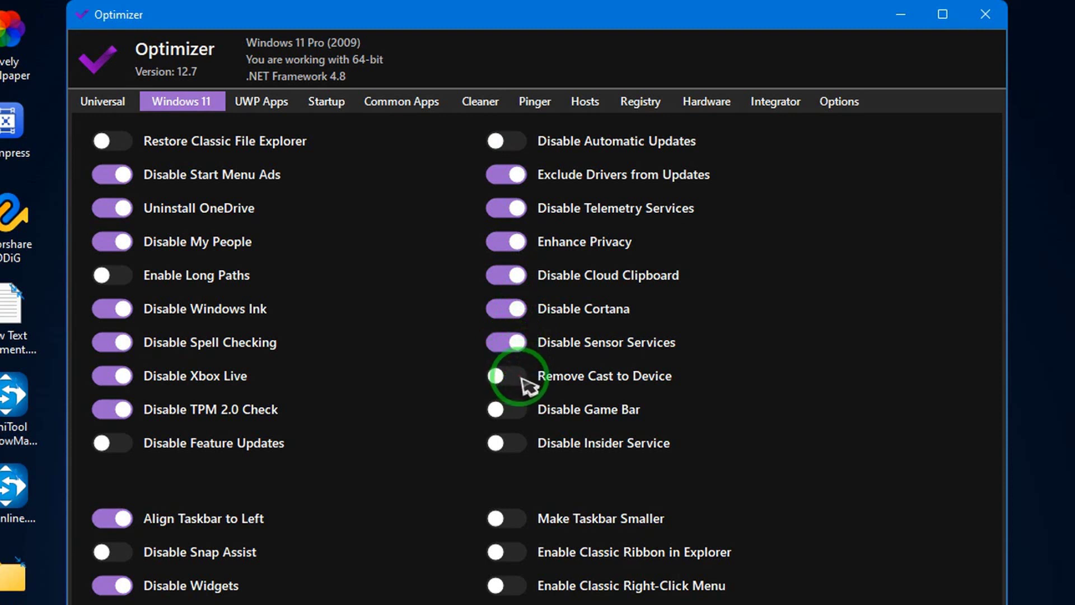
left_click(514, 410)
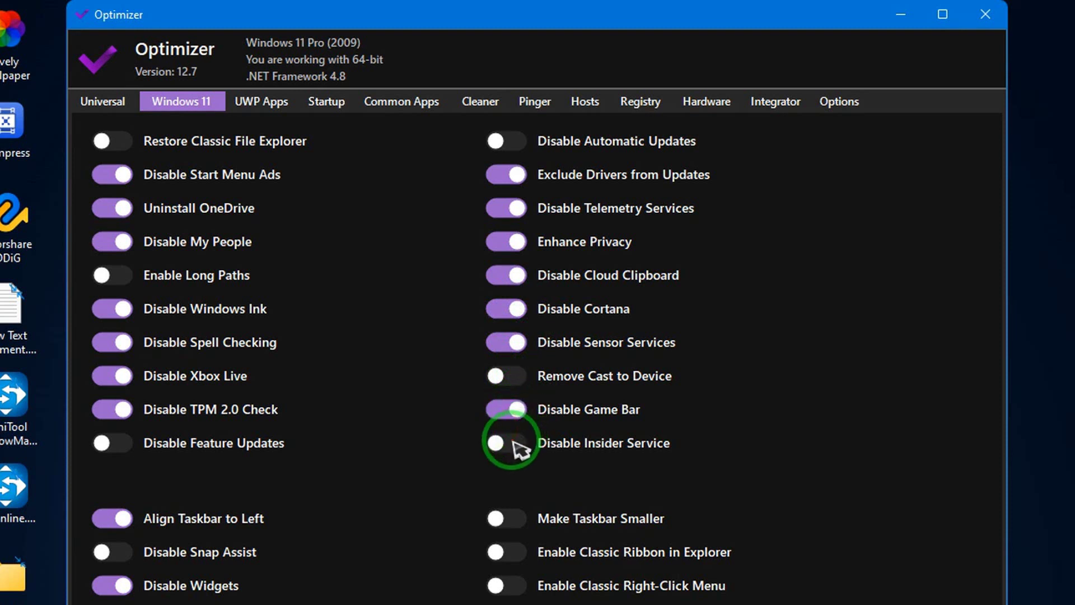
left_click(514, 530)
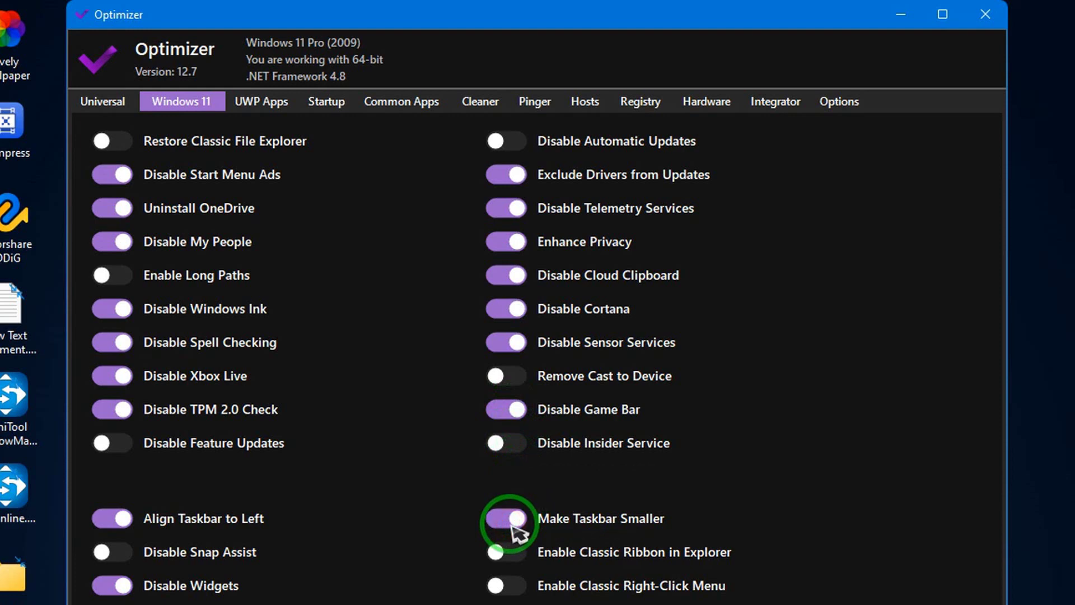
left_click(512, 528)
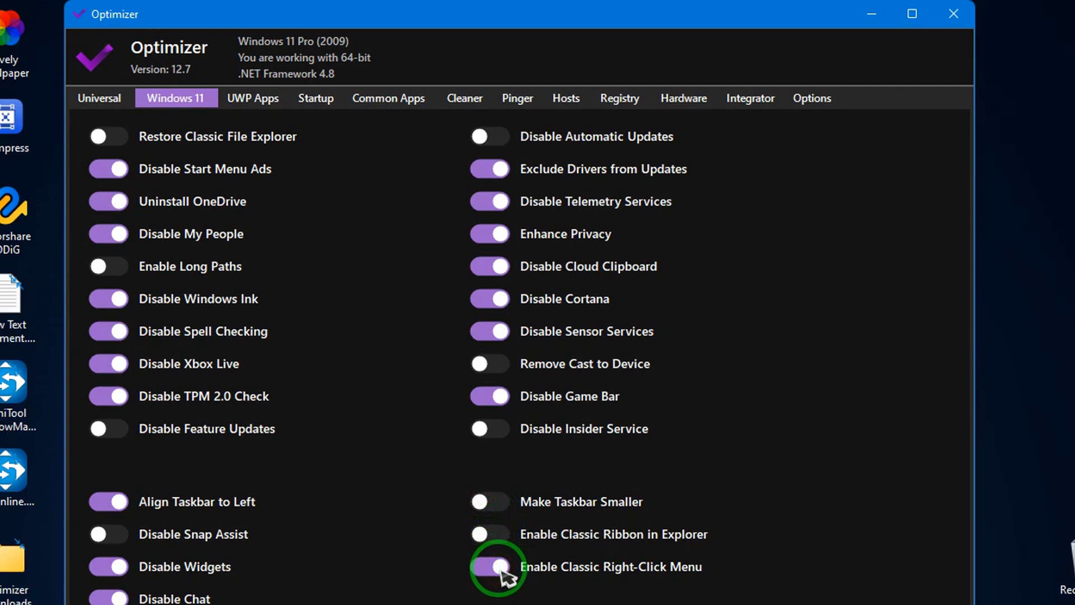
left_click(499, 567)
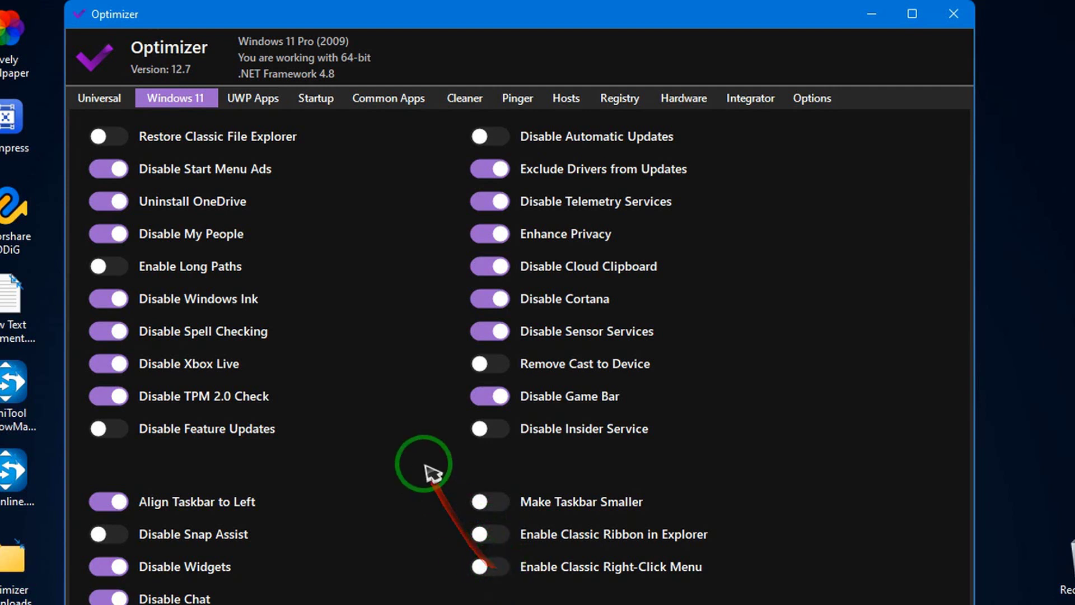
Step: Look over the uninstallable UWP apps, and delete both Wondershare Helper Compact entries from the startup items
left_click(259, 101)
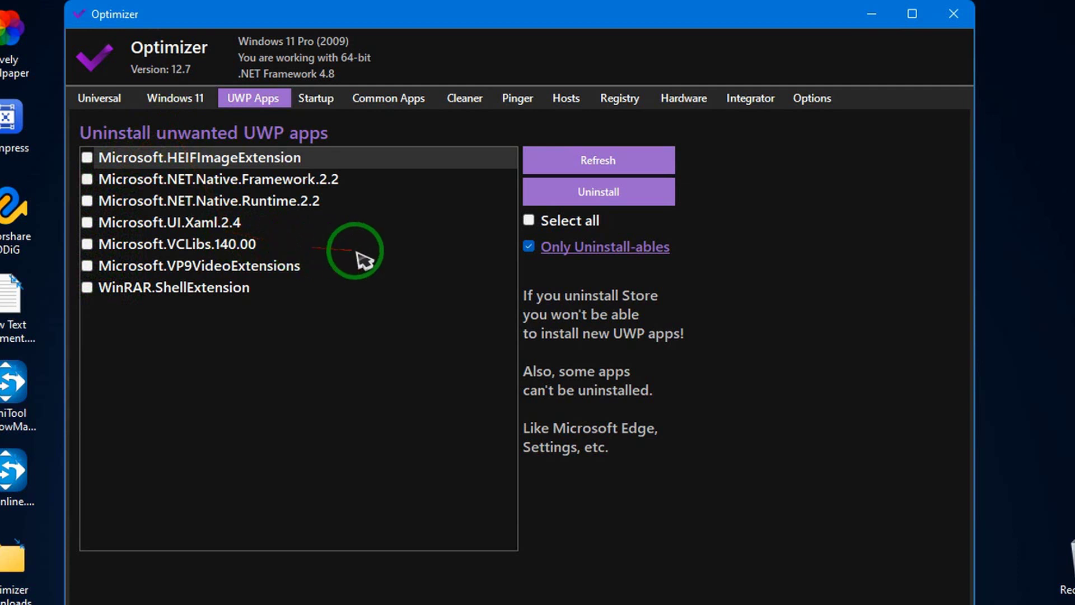
left_click(317, 99)
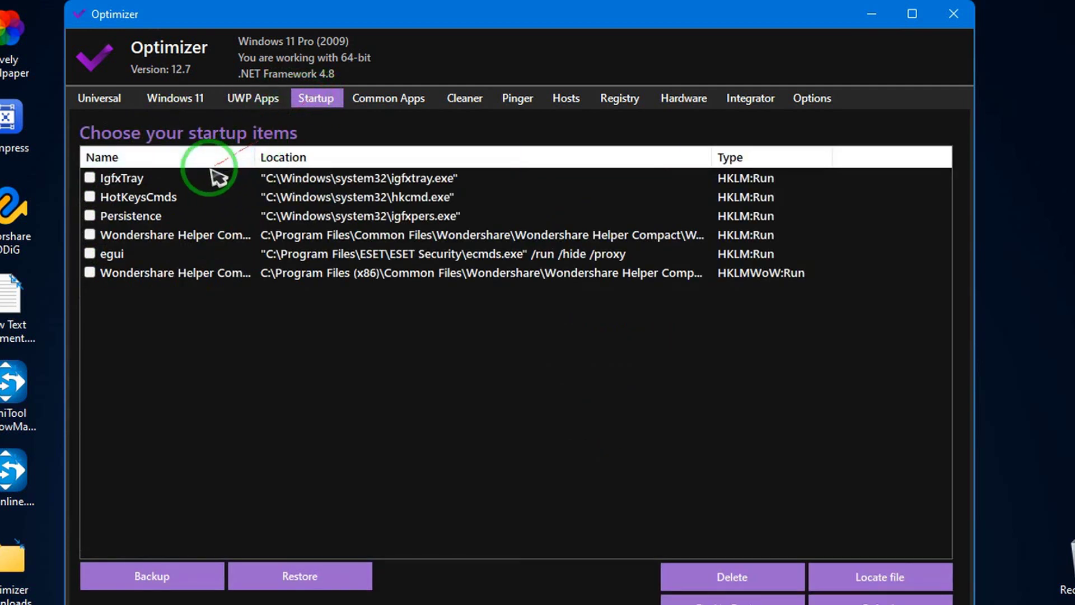
left_click(156, 280)
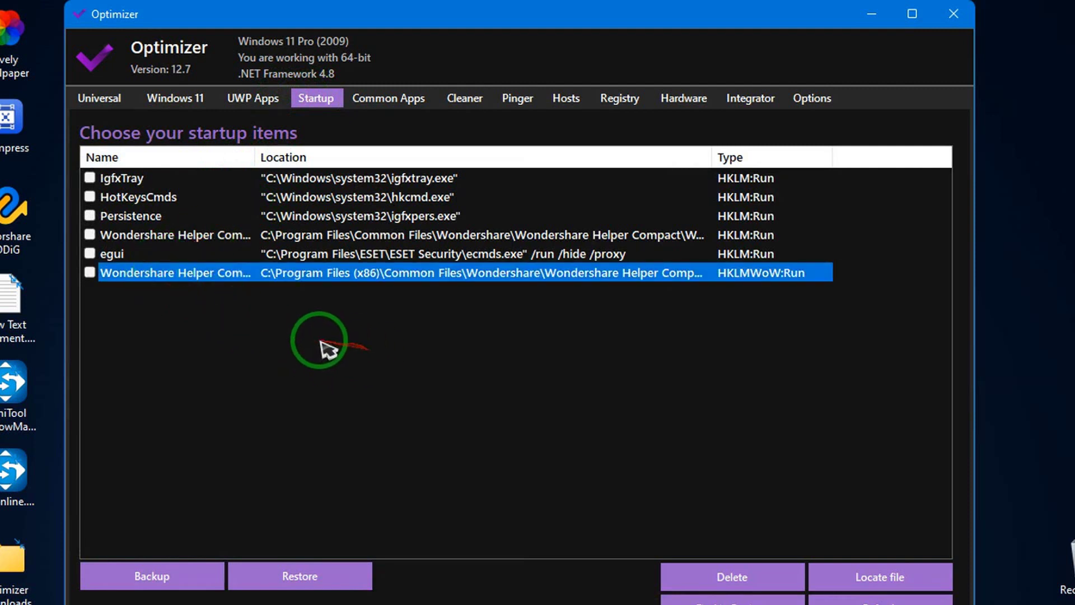
left_click(89, 272)
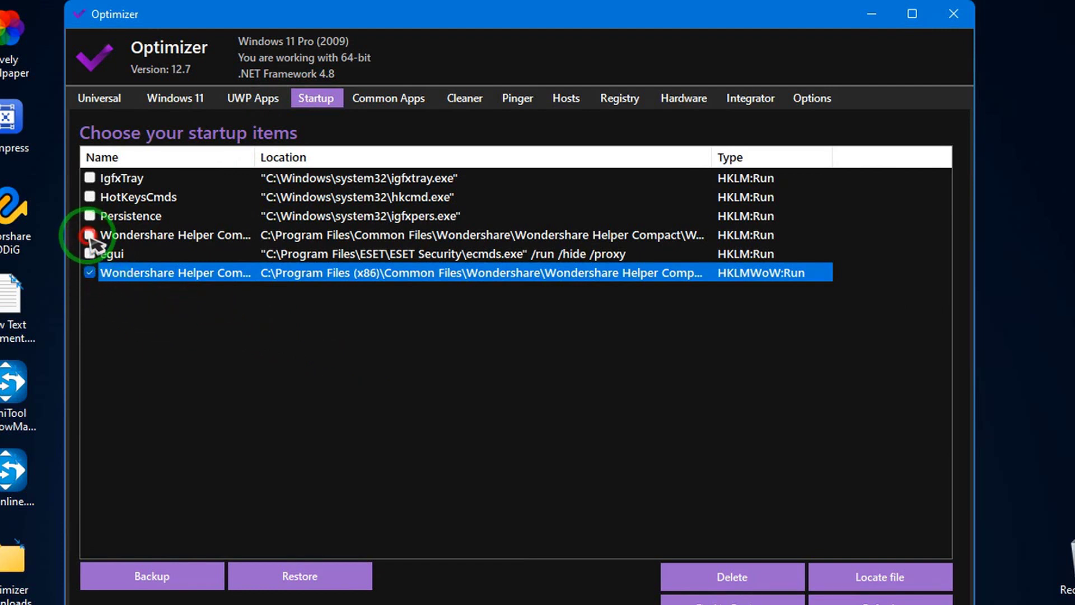
left_click(89, 234)
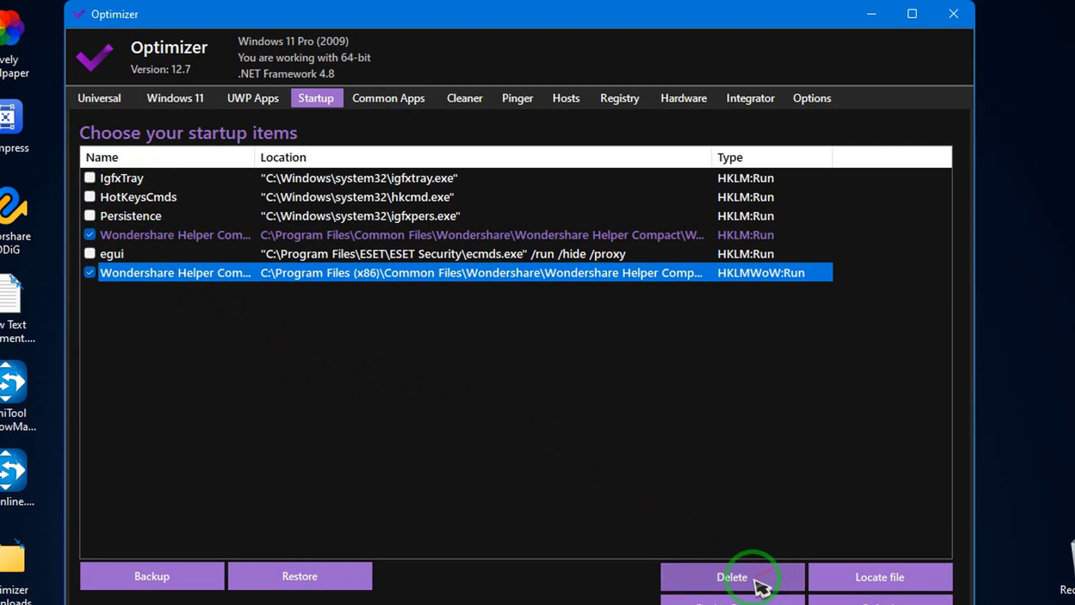
left_click(715, 585)
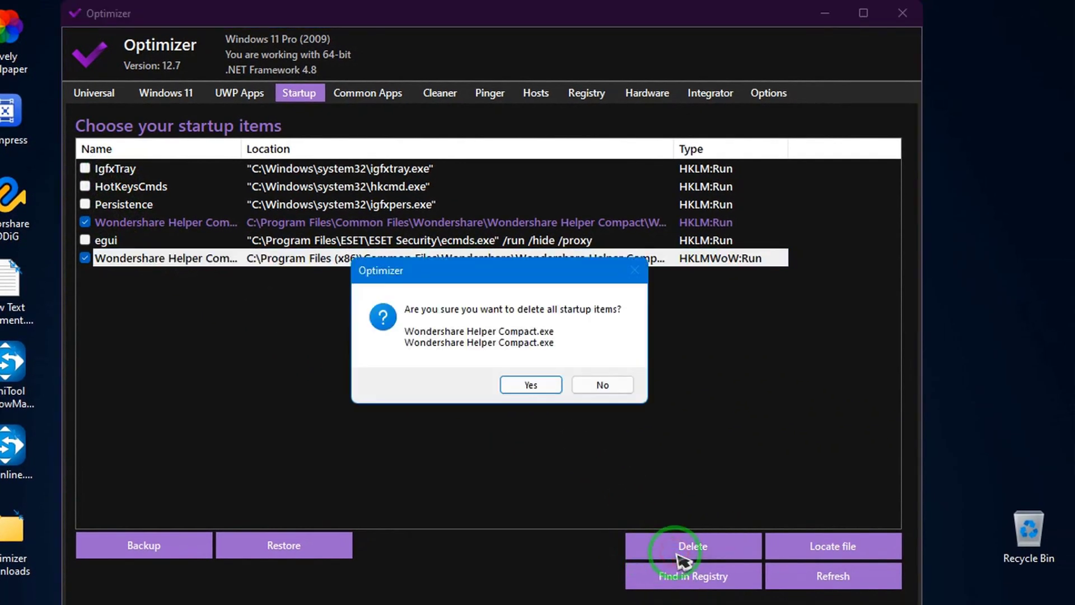
left_click(531, 385)
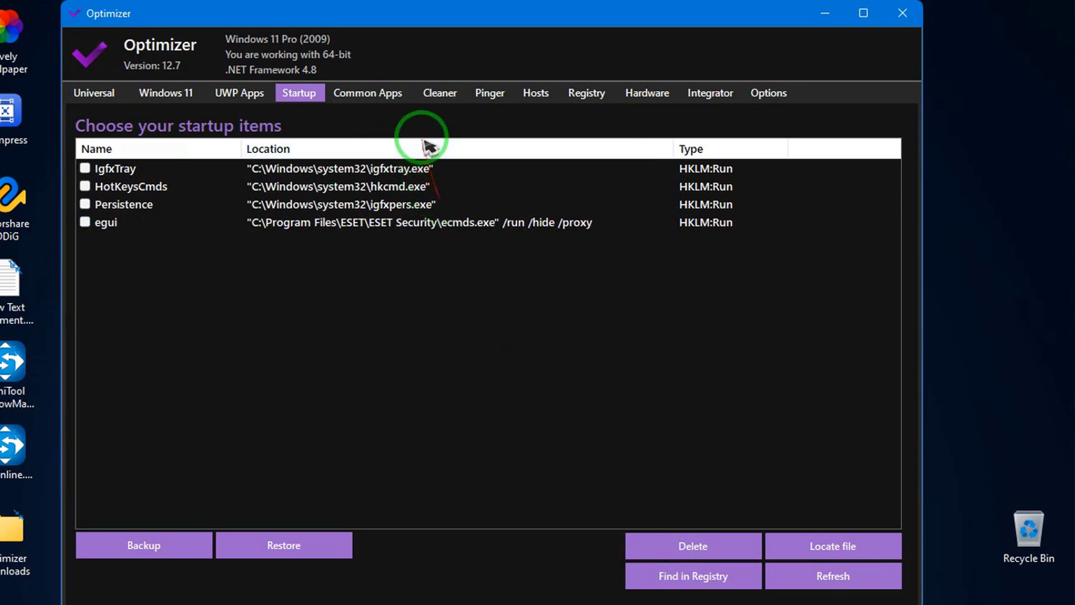
Step: Browse the common apps and download the K-Lite Codec Pack with Install after downloading enabled
left_click(384, 99)
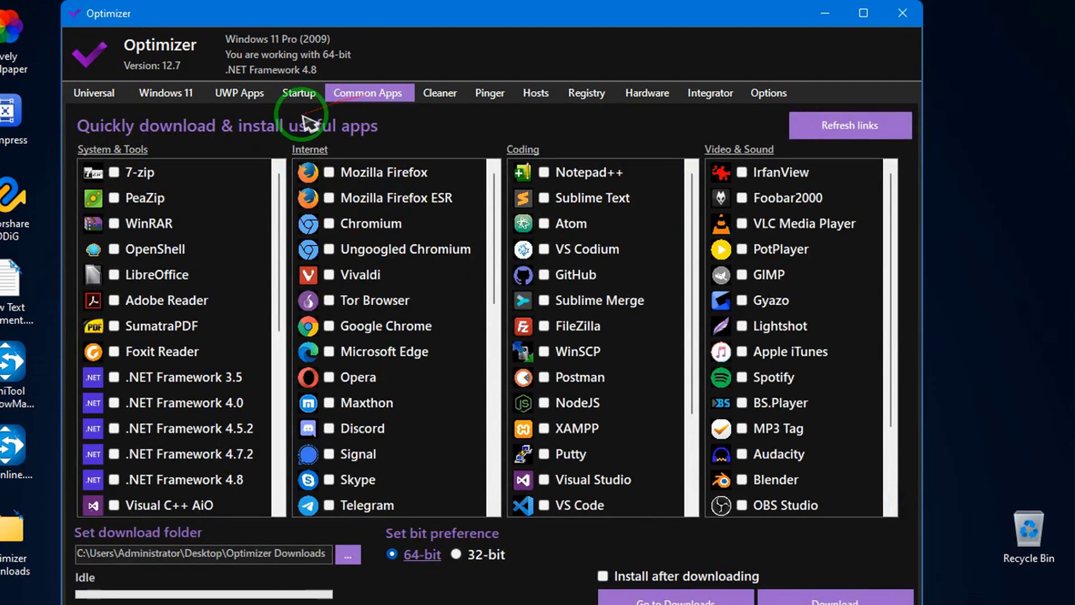
scroll(276, 336, "down", 5)
left_click_drag(274, 323, 276, 199)
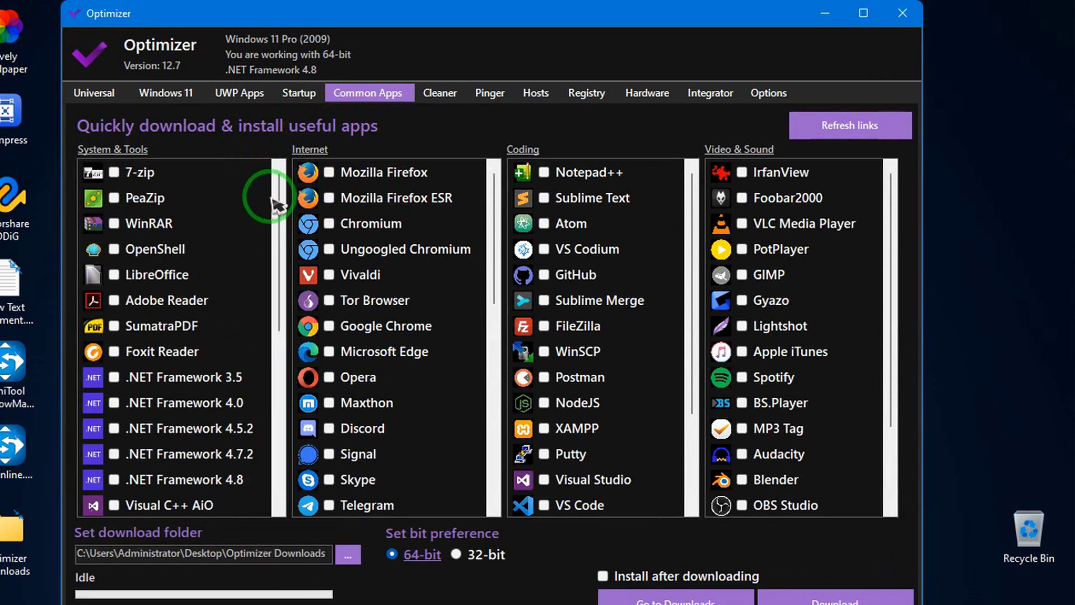
scroll(493, 336, "down", 5)
scroll(483, 224, "up", 5)
scroll(695, 340, "down", 2)
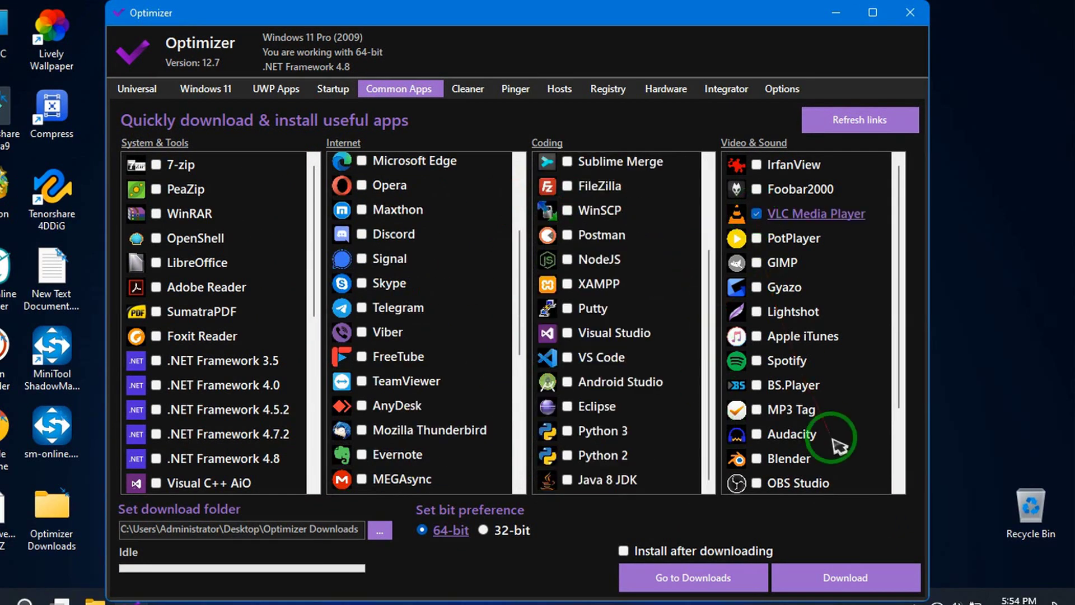
left_click(623, 550)
scroll(883, 288, "down", 3)
scroll(883, 288, "up", 3)
left_click(830, 580)
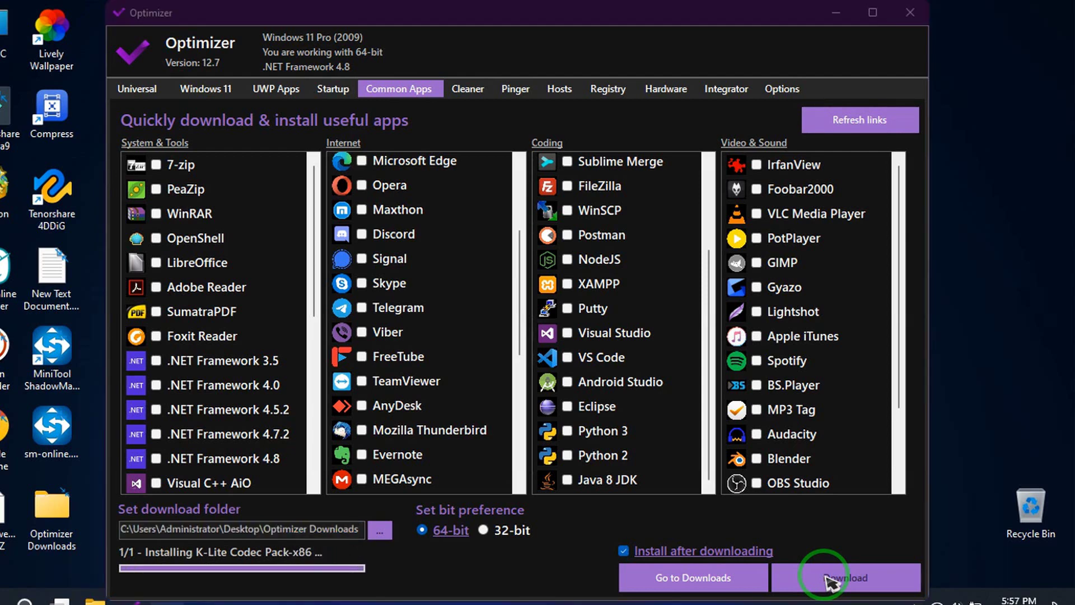
Step: Complete the K-Lite Mega Codec Pack 16.5.3 setup and close its installer
left_click(702, 372)
left_click(638, 476)
left_click(639, 476)
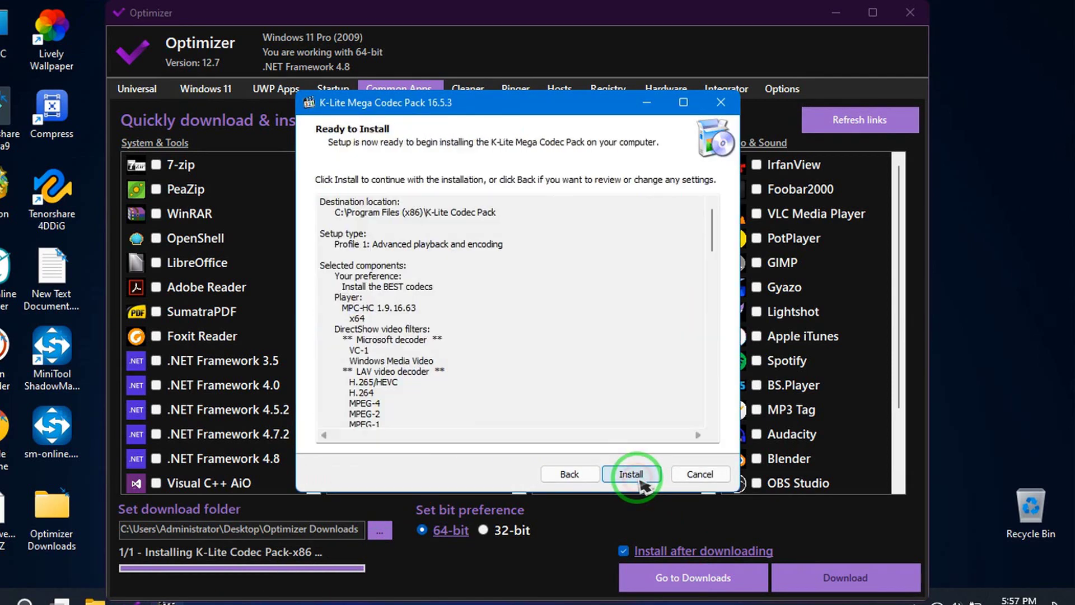
left_click(638, 476)
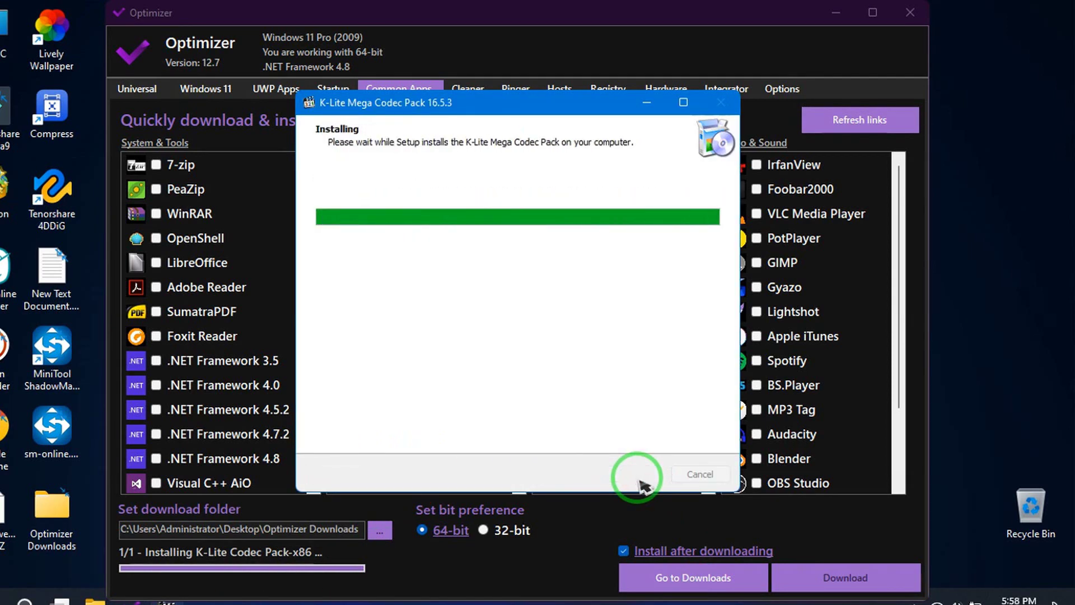
left_click(638, 476)
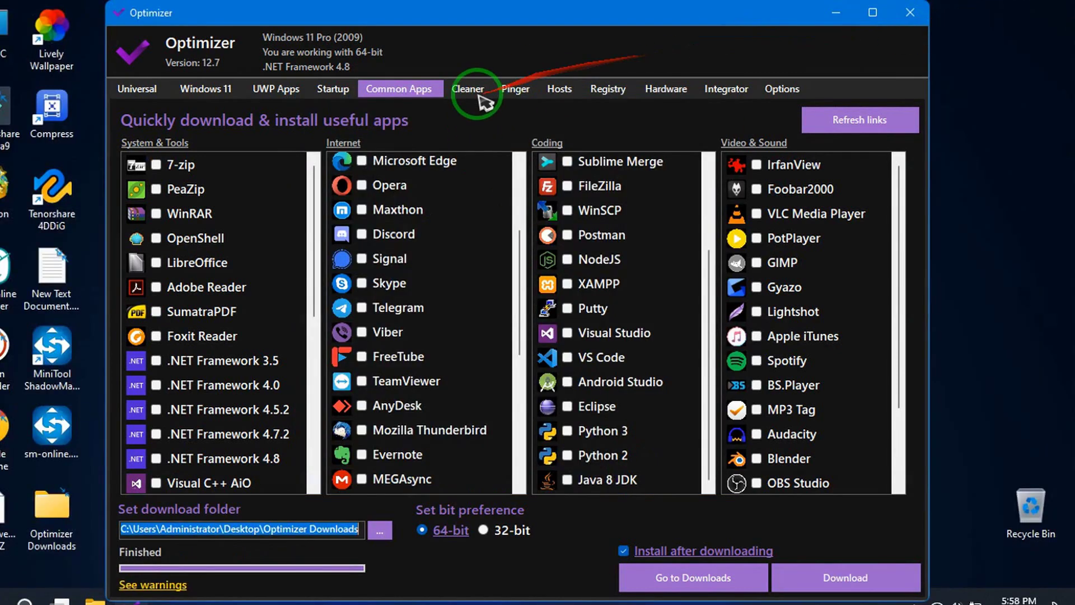
Step: Mark all Windows items and Google Chrome's Cache, Cookies, History and Session in the Cleaner
left_click(469, 91)
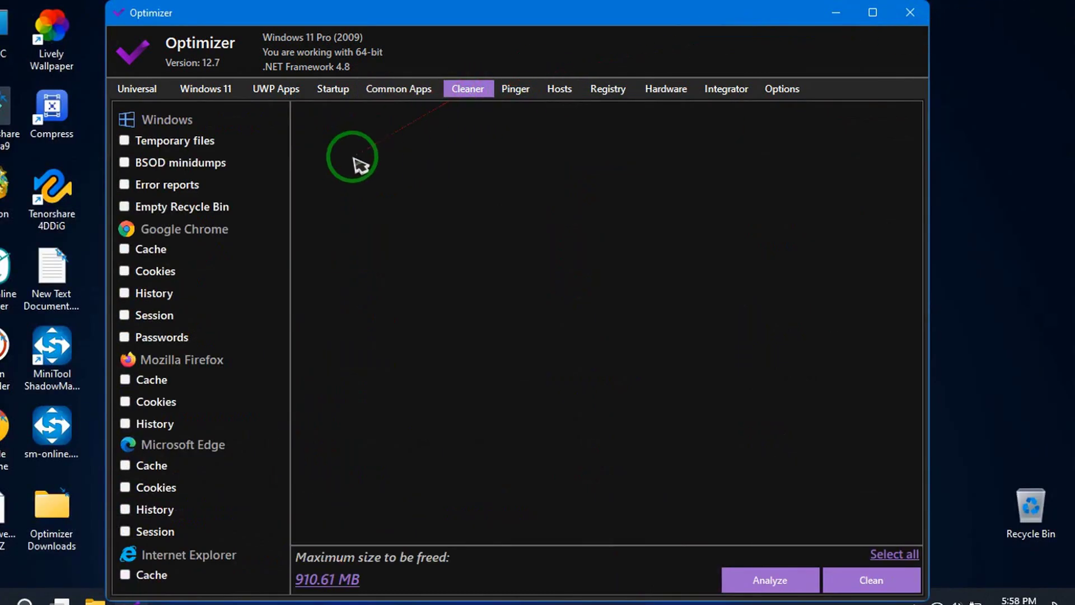
left_click(125, 163)
left_click(125, 185)
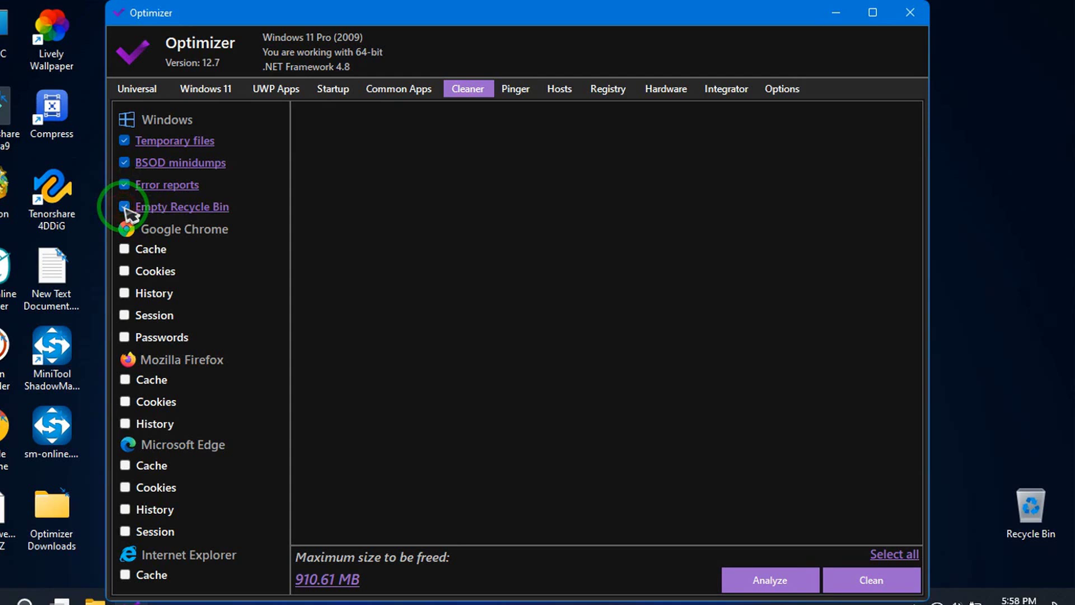
left_click(125, 250)
left_click(125, 271)
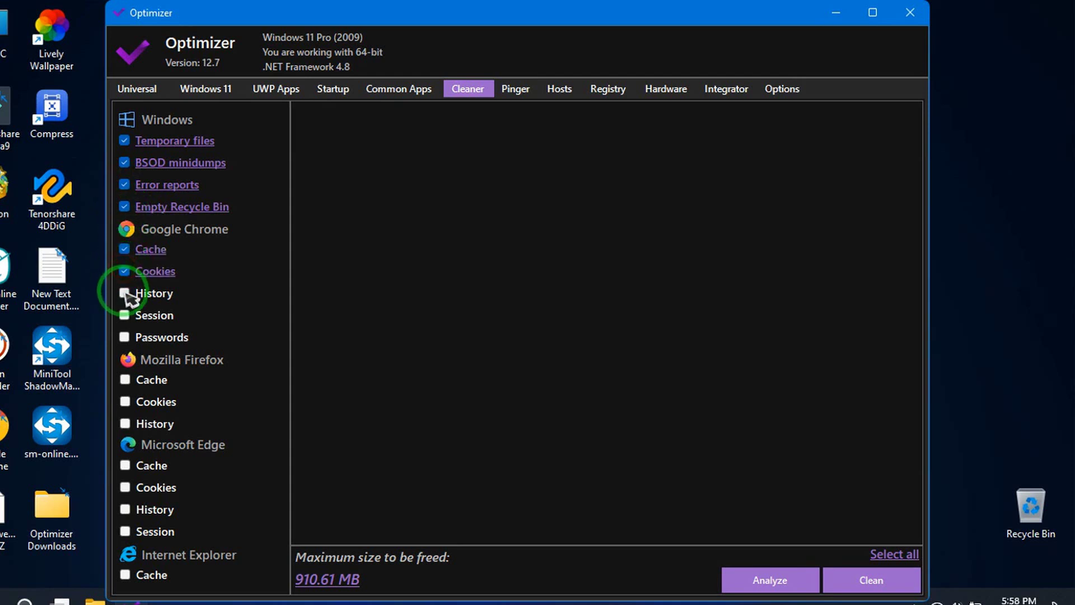
left_click(125, 293)
left_click(124, 315)
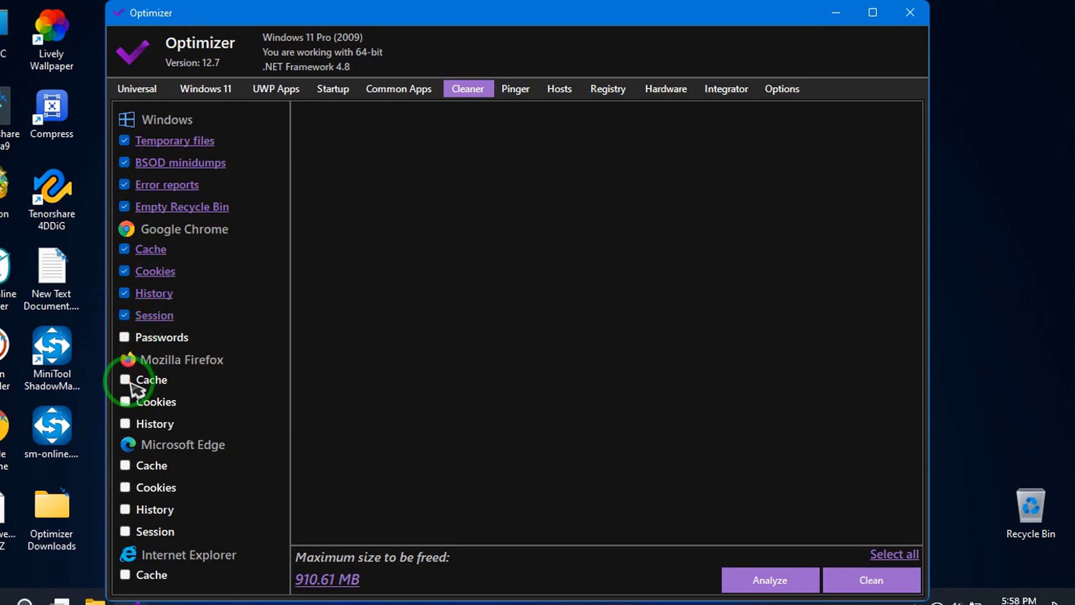
Step: Mark Firefox's Cache, Cookies and History, Edge's Cache, Cookies and Session, and Internet Explorer's Cache for cleaning
left_click(126, 381)
left_click(126, 424)
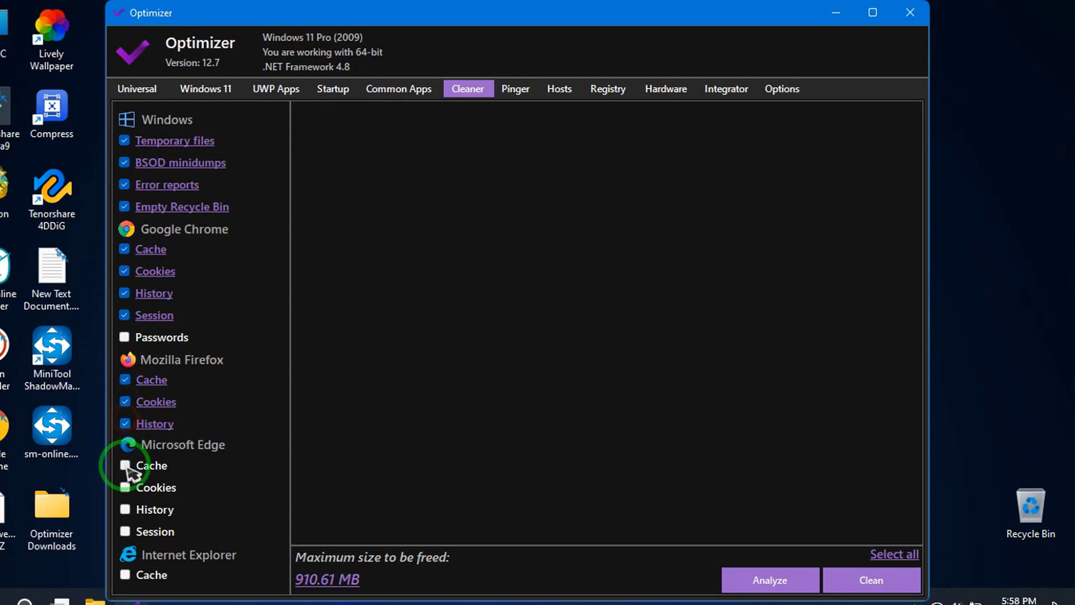
left_click(125, 466)
left_click(126, 488)
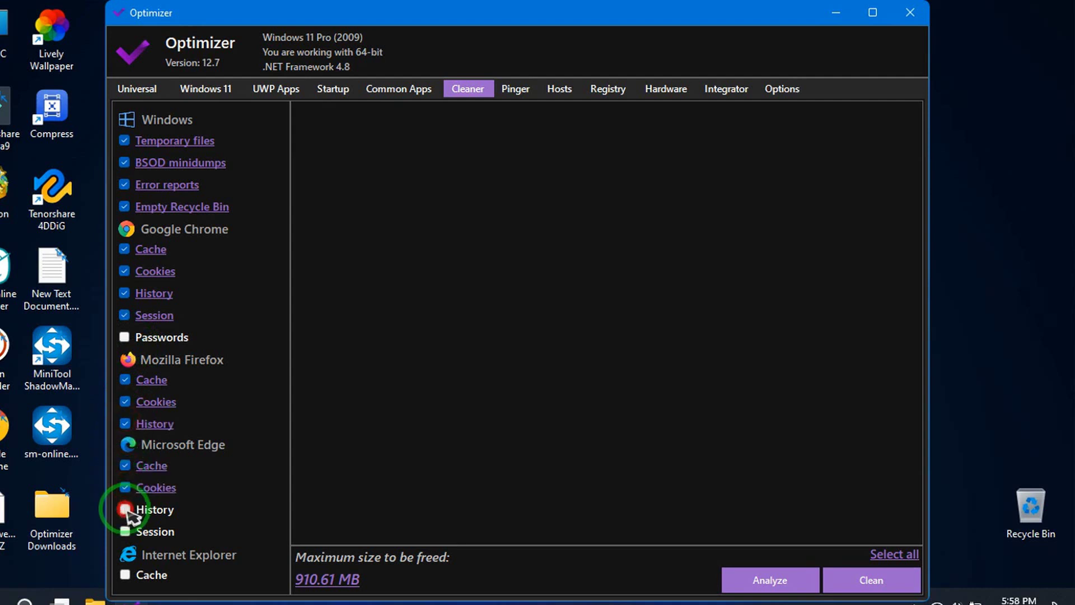
left_click(126, 531)
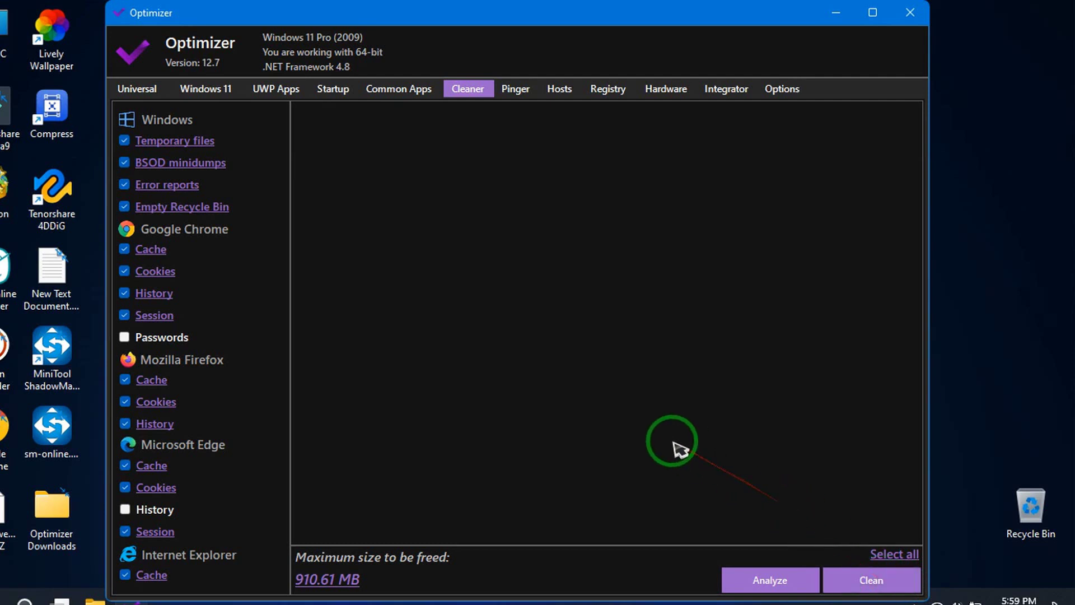
Step: Look over the ping and hosts file tools, and fix the common registry issues with all items enabled
left_click(518, 91)
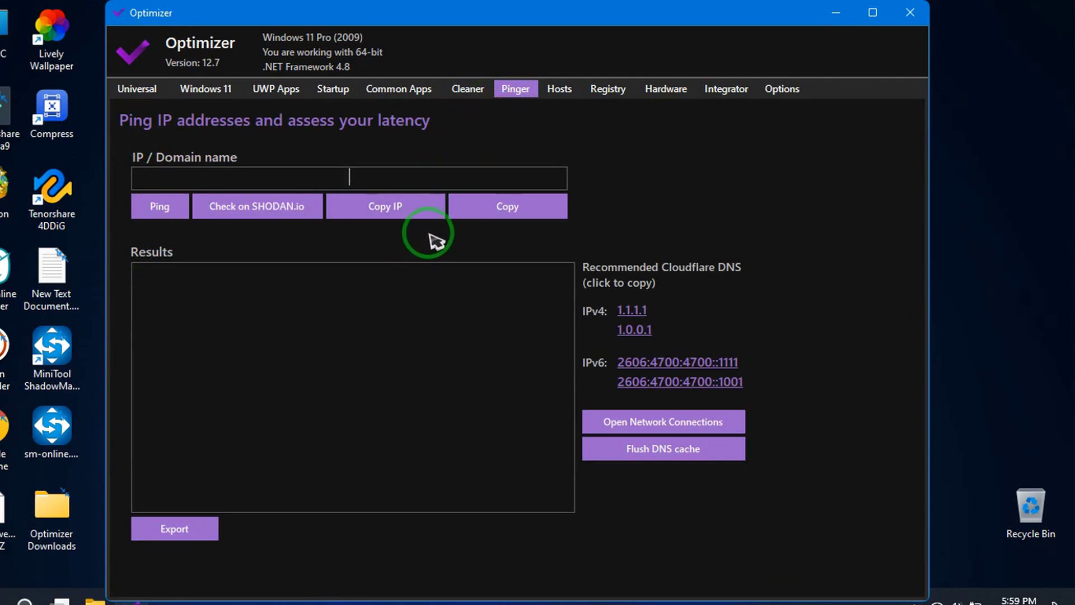
left_click(560, 92)
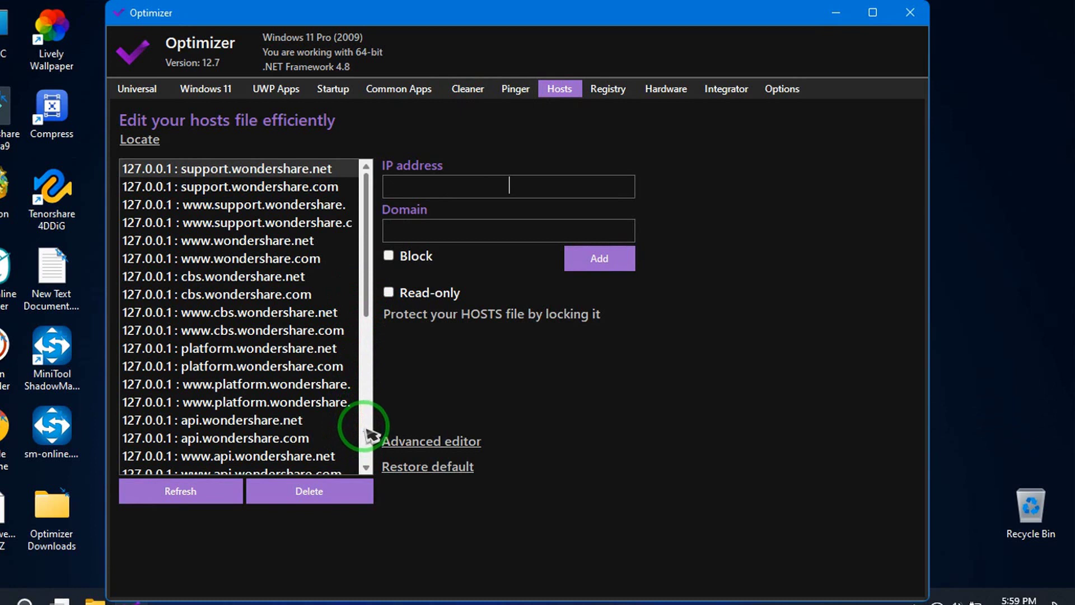
left_click(608, 90)
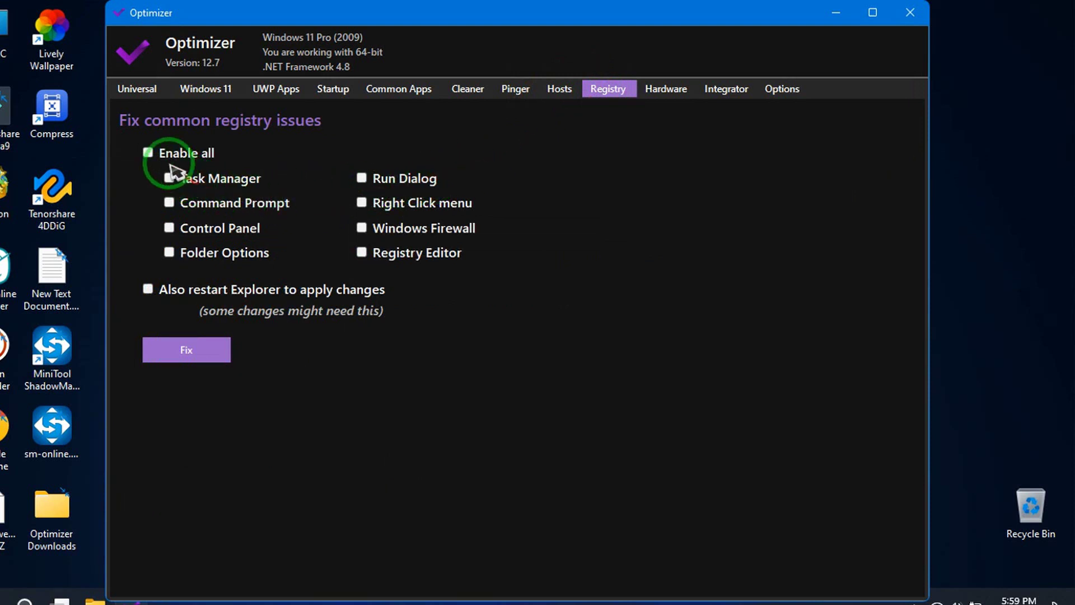
left_click(149, 153)
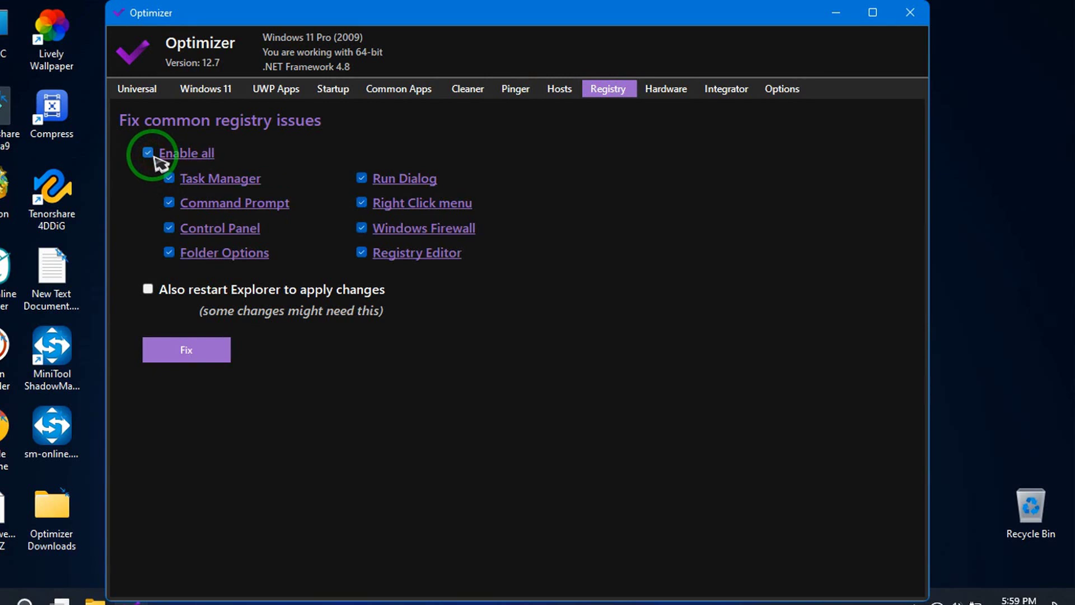
left_click(193, 349)
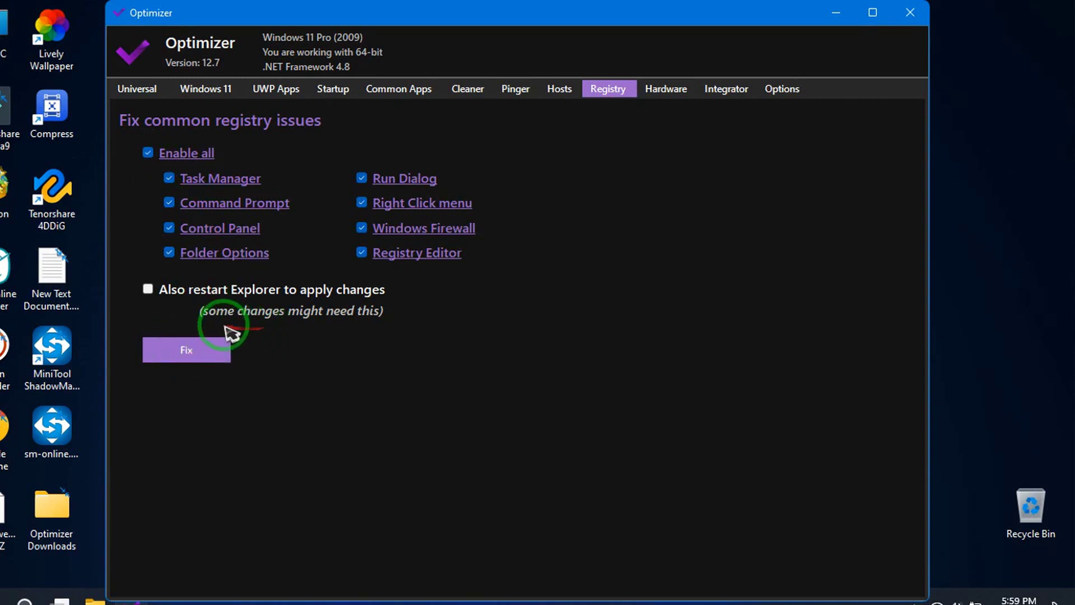
Step: Examine the detailed hardware information, from processors and memory through graphics and disk drives
left_click(677, 93)
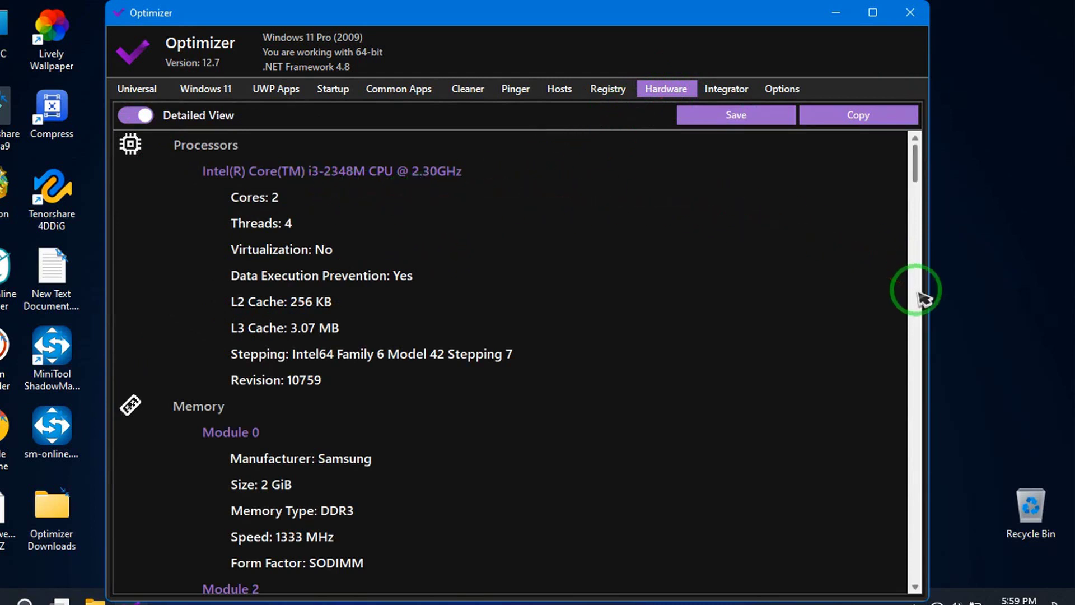
left_click(921, 310)
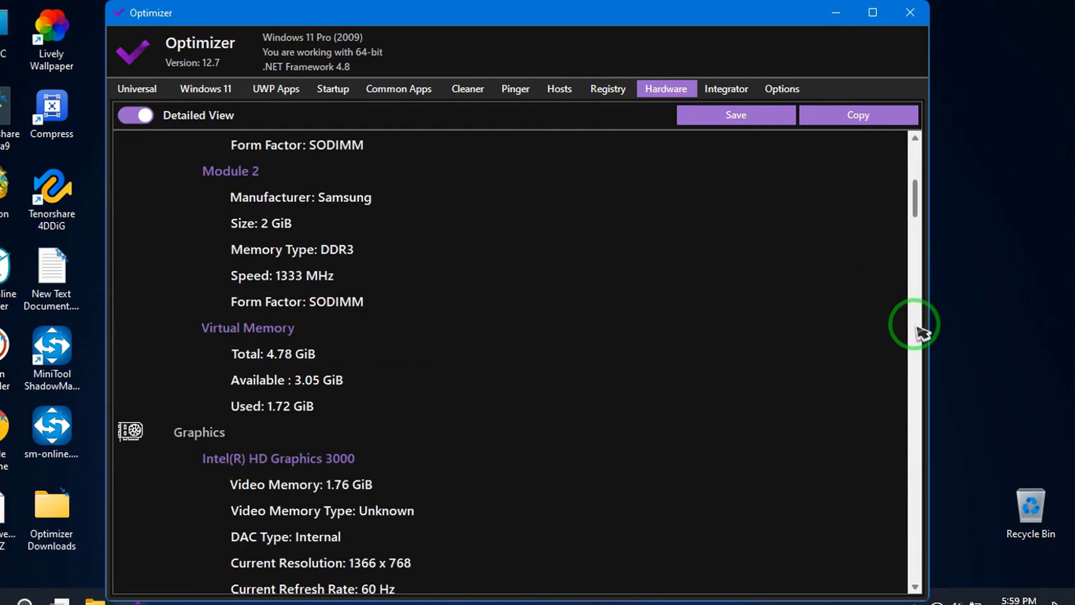
left_click(917, 330)
left_click(914, 339)
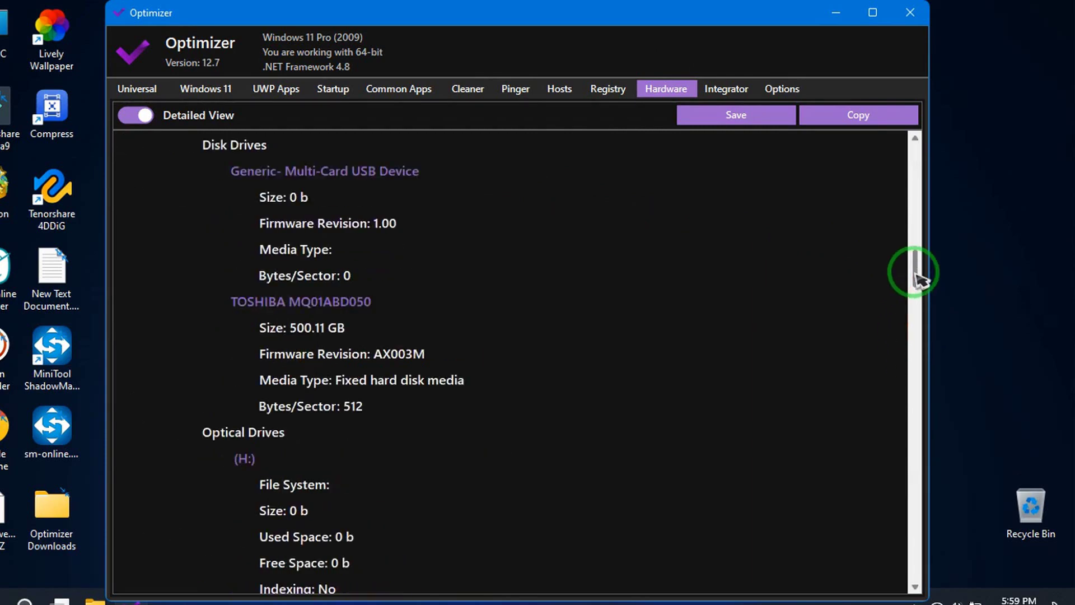
left_click_drag(916, 275, 947, 126)
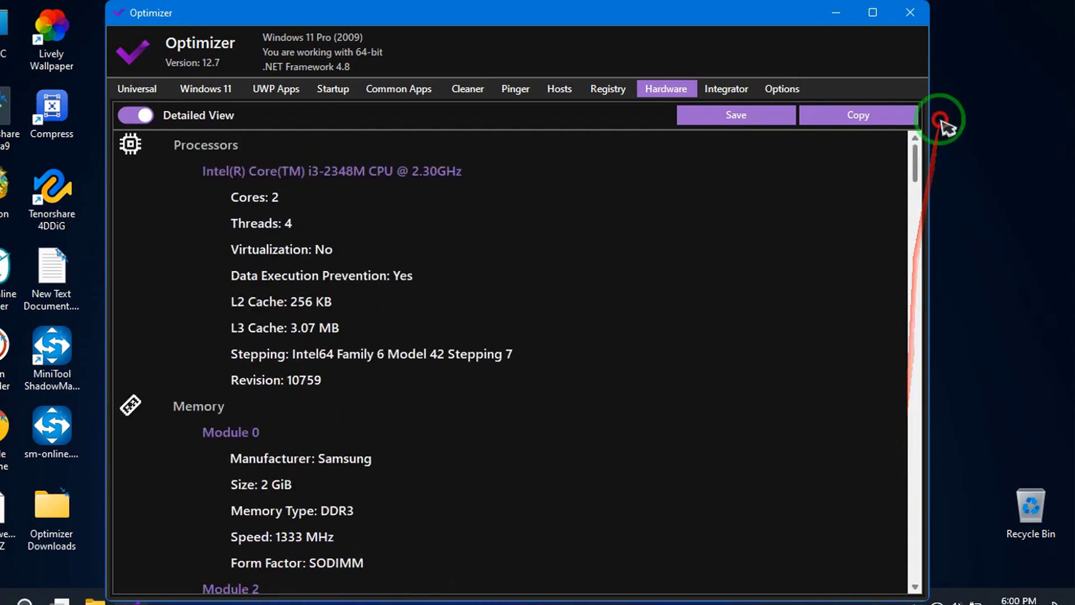
Step: Try the Ruby, Azurite and Silver themes, apply the Amber theme, and look over the available interface languages
left_click(727, 89)
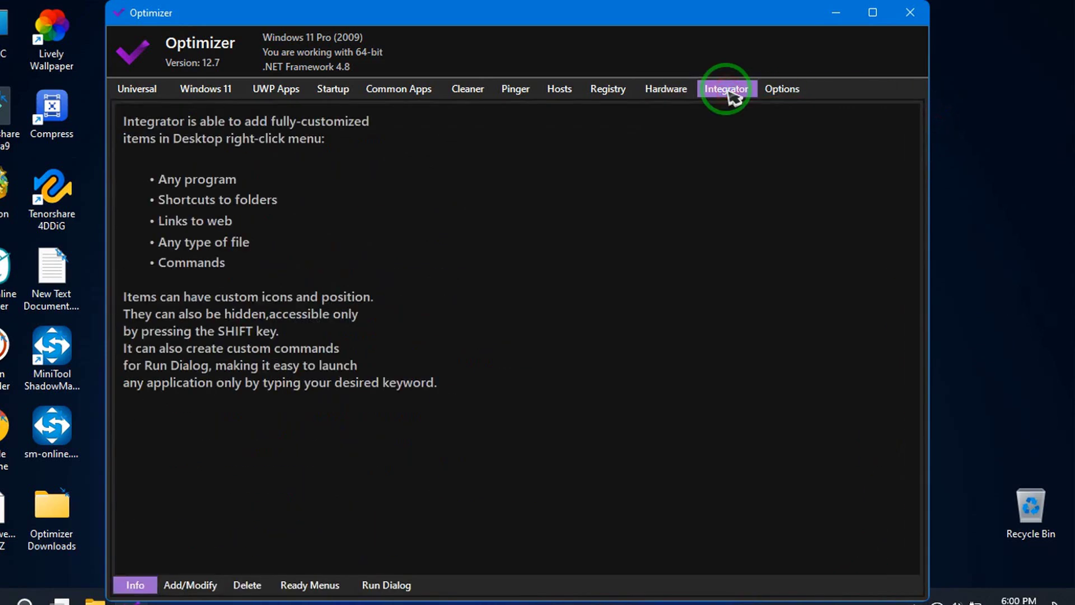
left_click(784, 92)
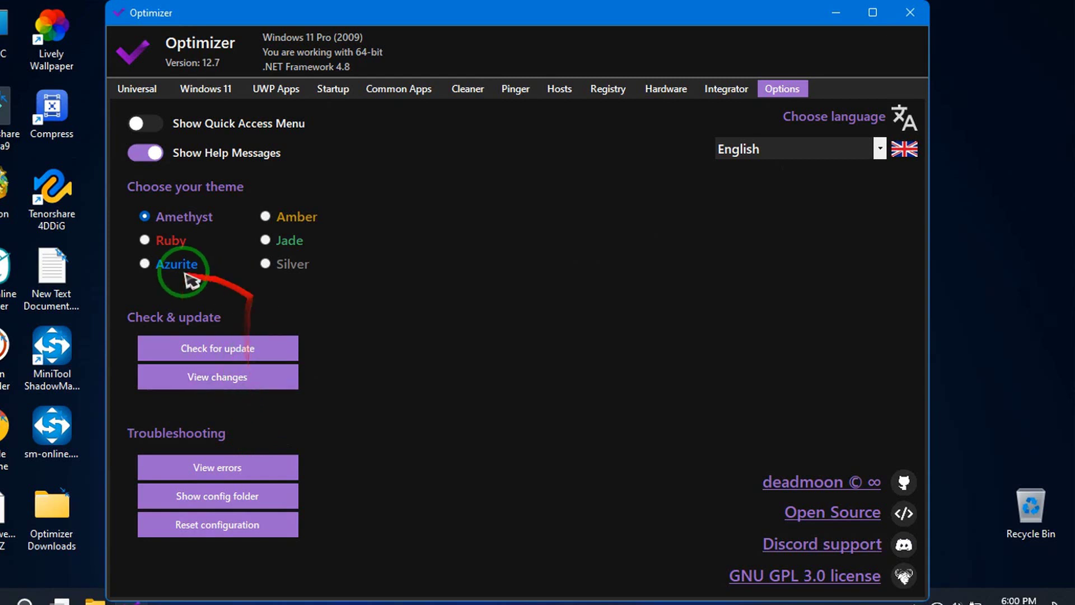
left_click(158, 241)
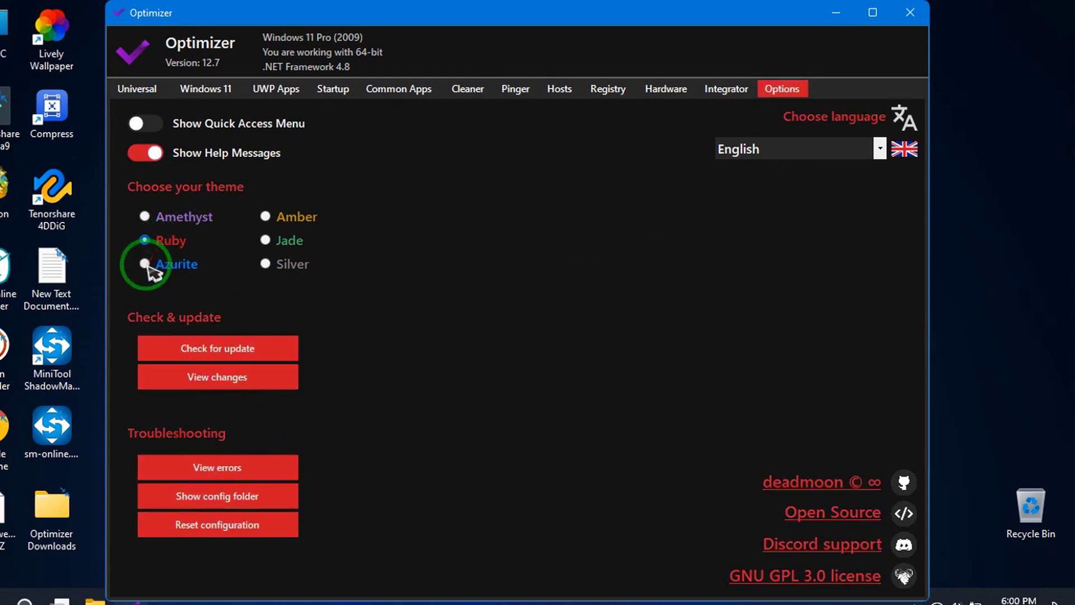
left_click(145, 264)
left_click(280, 264)
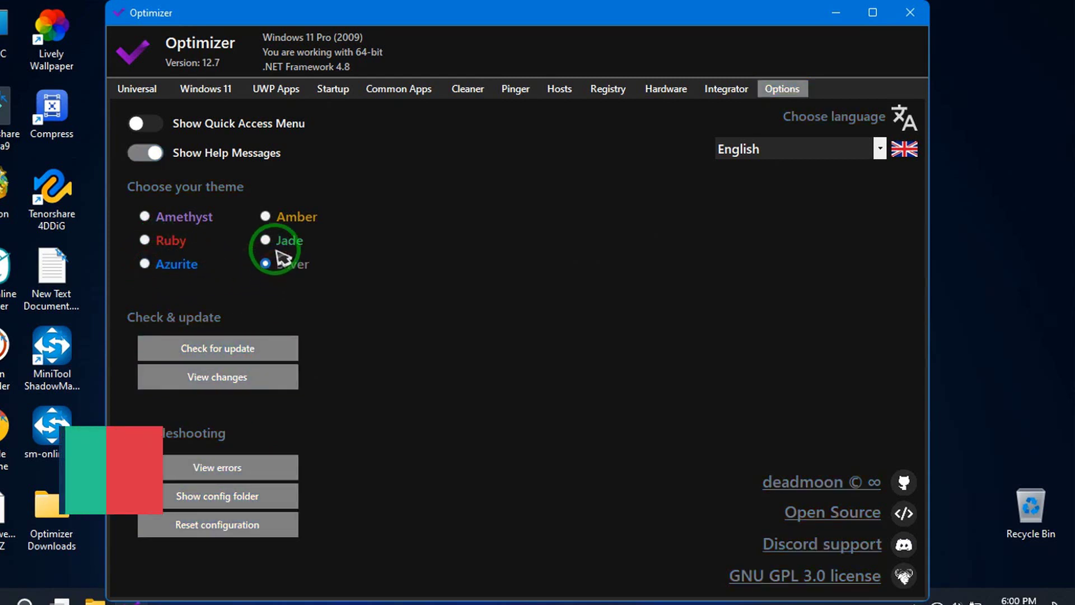
left_click(273, 218)
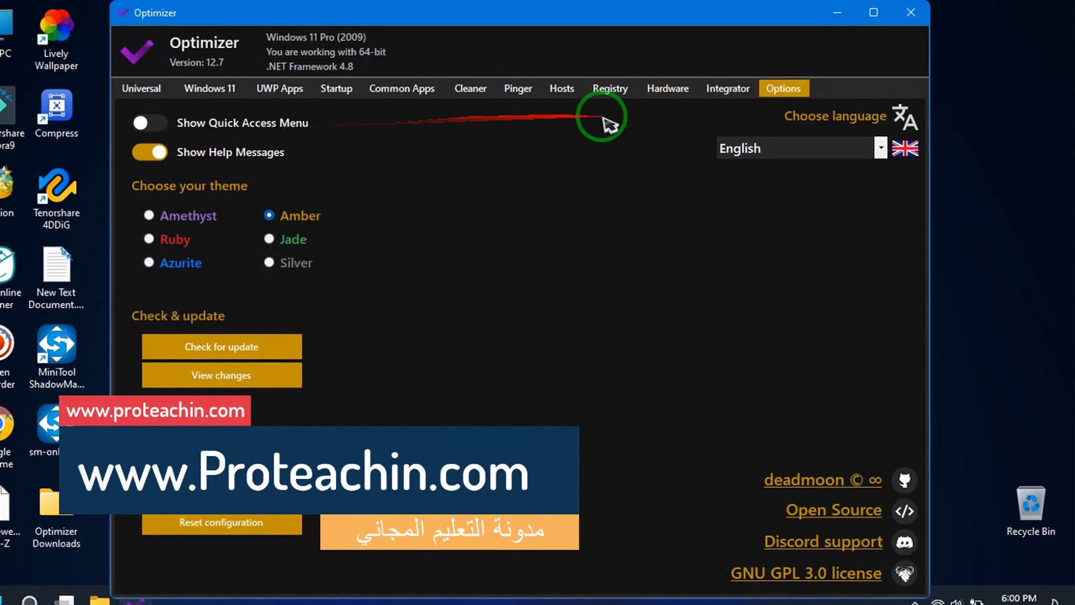
left_click(882, 148)
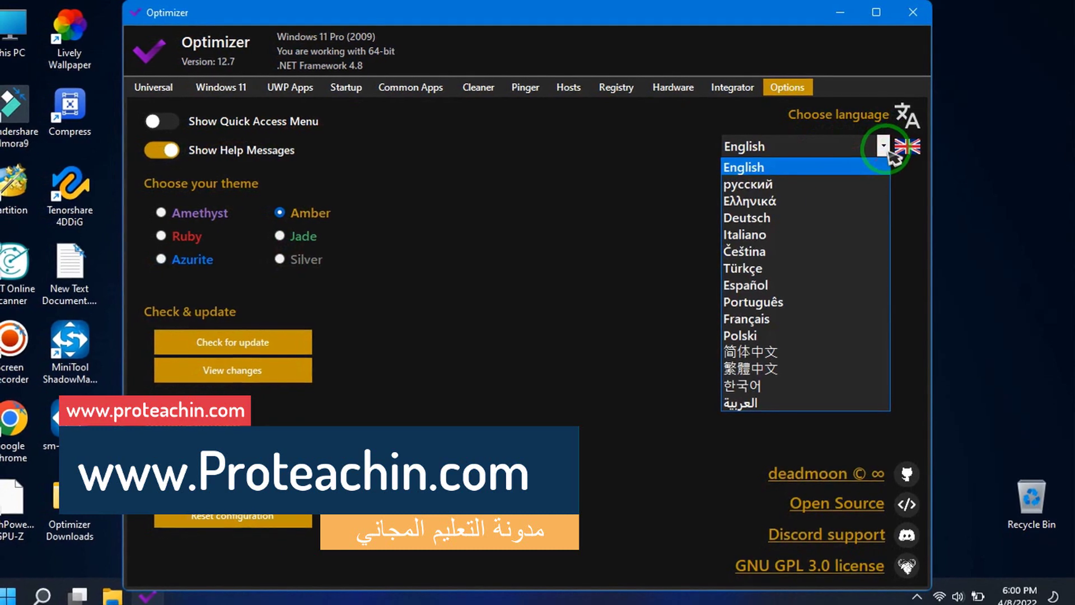
left_click(679, 383)
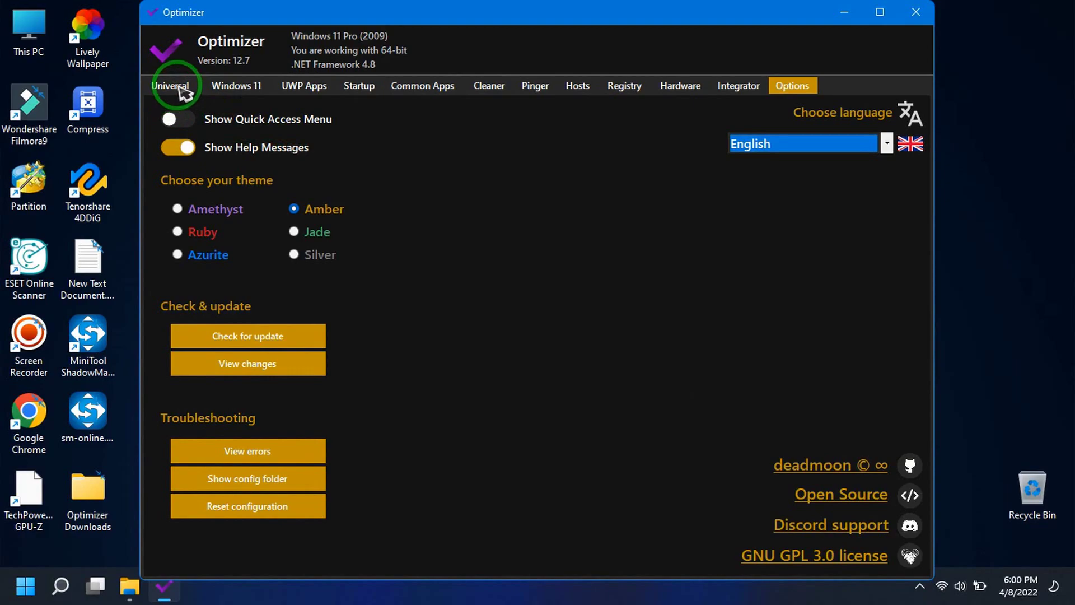
Step: Review the feature pages once more, from the universal tweaks through UWP apps, Cleaner, Hosts, Registry and Hardware to Integrator
left_click(174, 86)
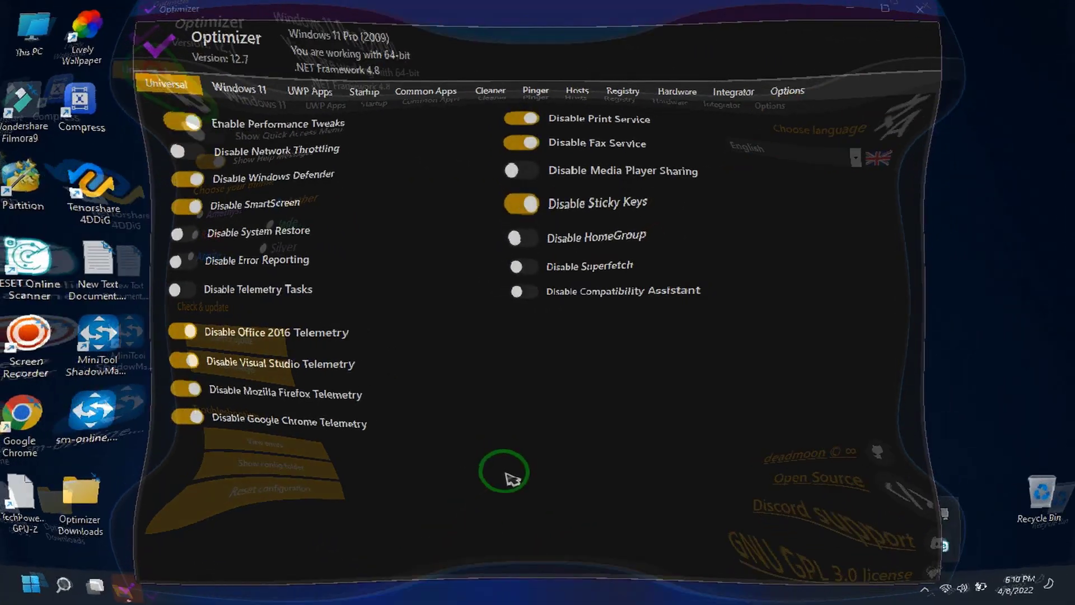
left_click(245, 93)
left_click(308, 89)
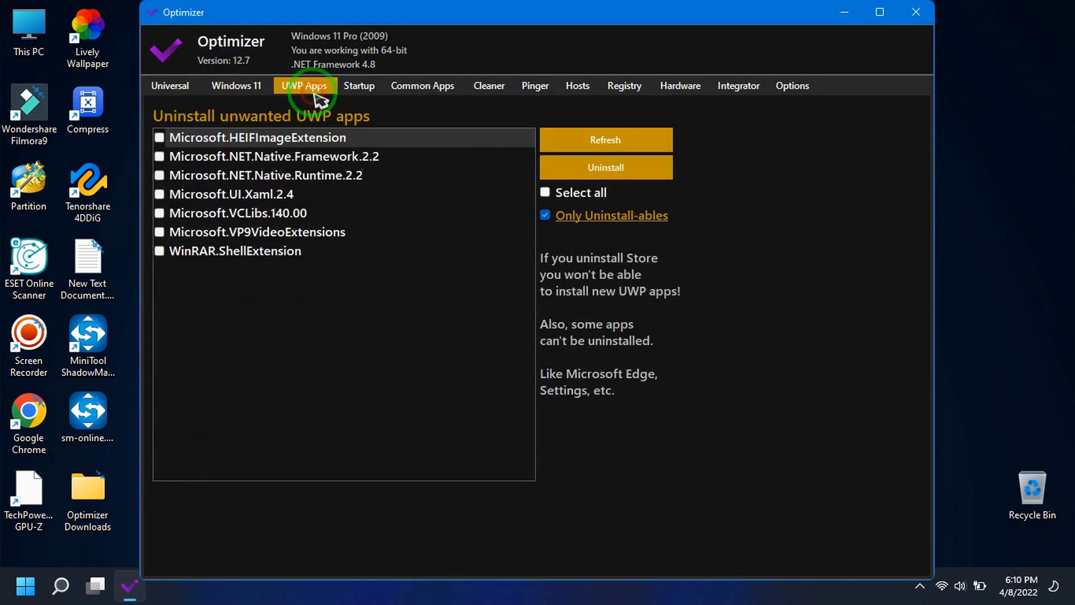
left_click(400, 89)
left_click(489, 87)
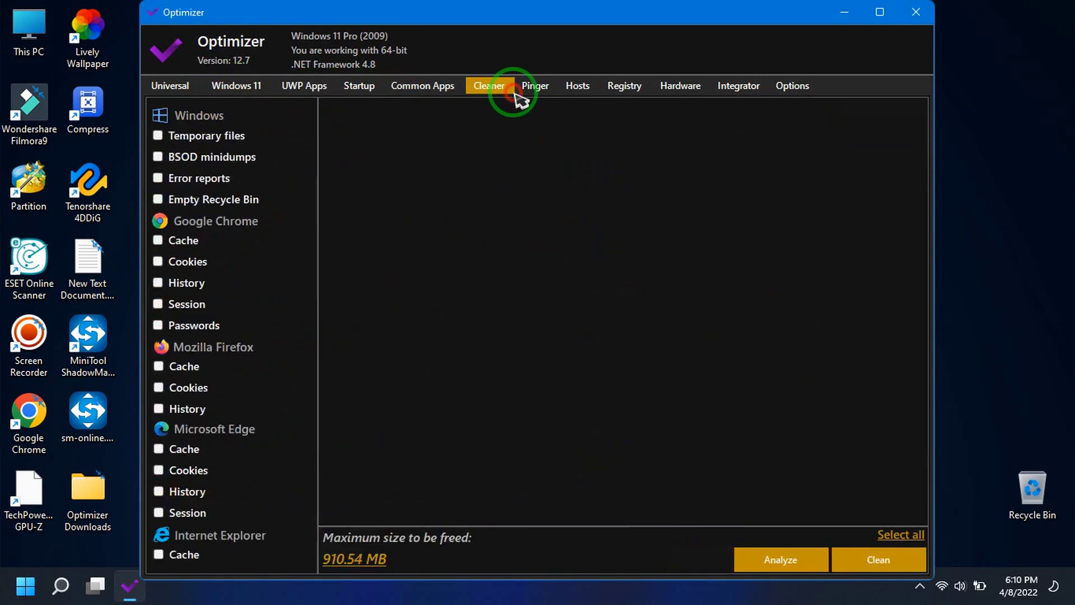
left_click(580, 87)
left_click(627, 87)
left_click(680, 87)
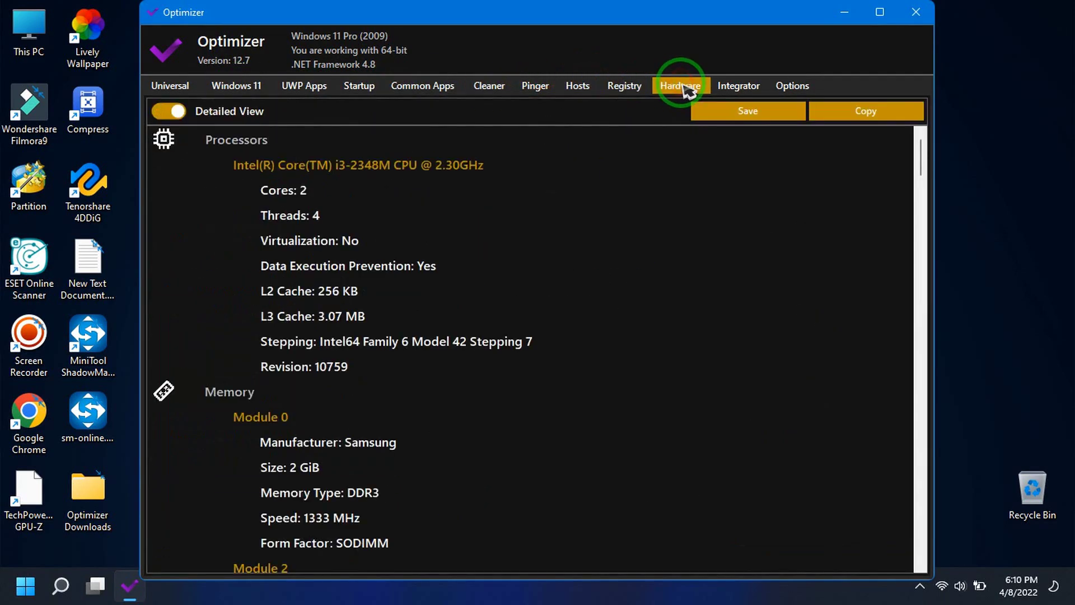
left_click(727, 86)
Step: Reset the Optimizer configuration, agreeing to discard all preferences
left_click(791, 86)
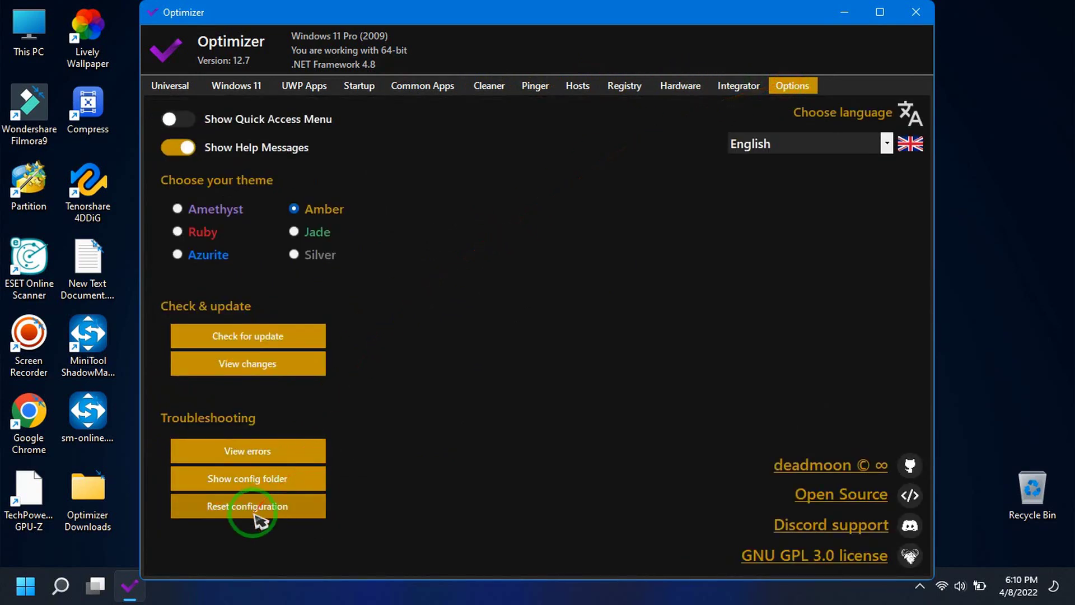
left_click(264, 515)
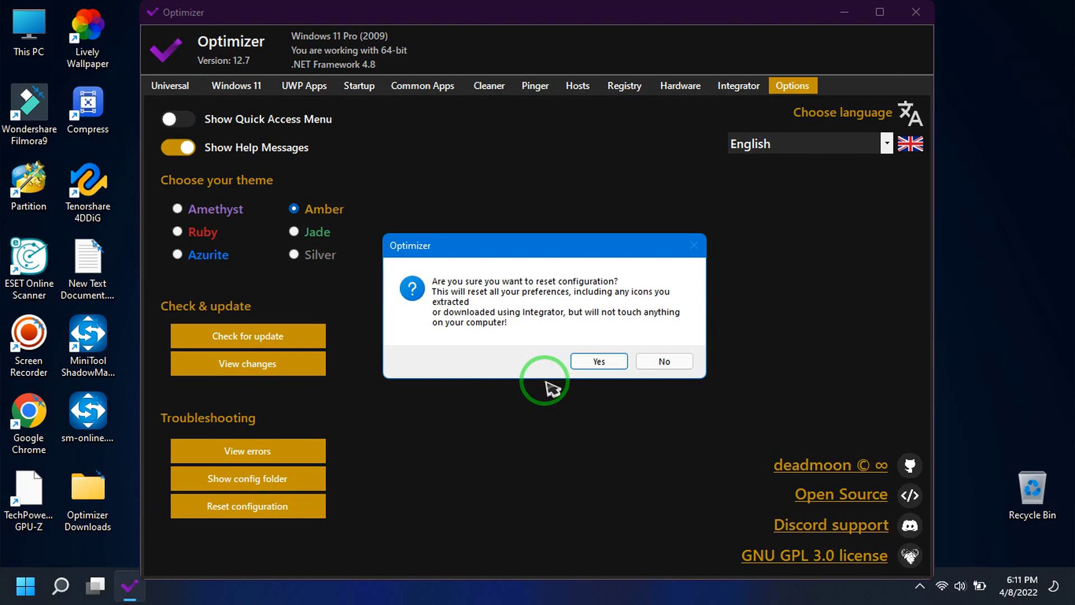
left_click(588, 363)
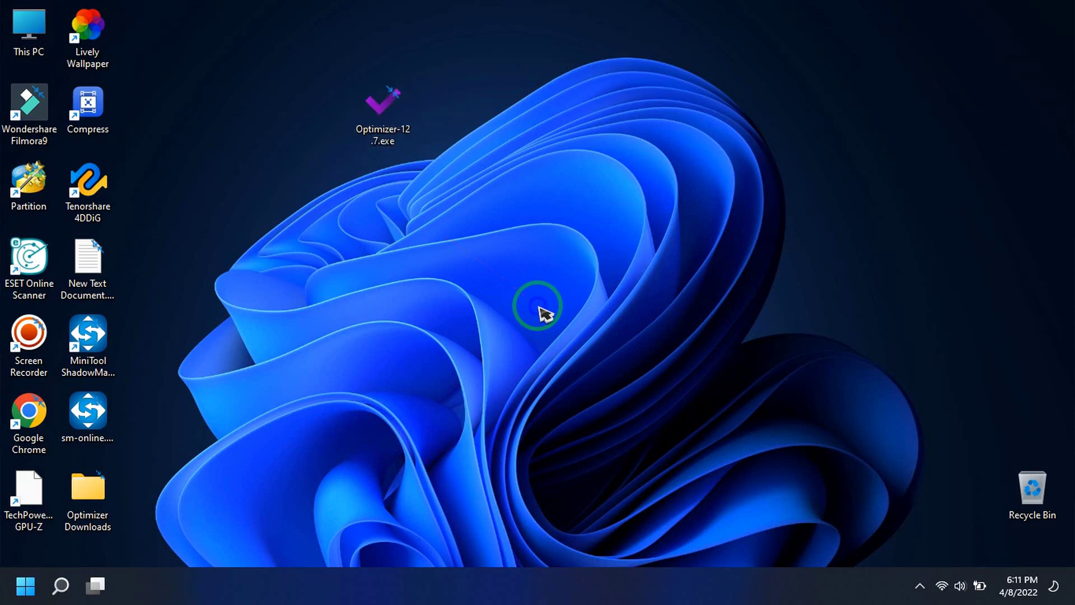
Step: Refresh the Windows desktop
right_click(556, 349)
mouse_move(558, 356)
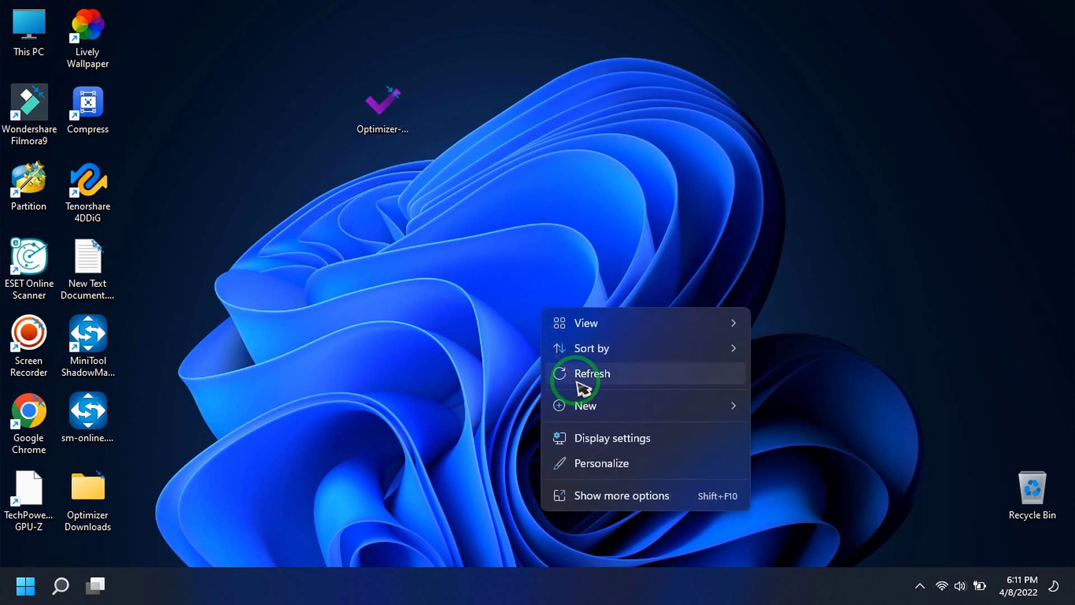
left_click(577, 382)
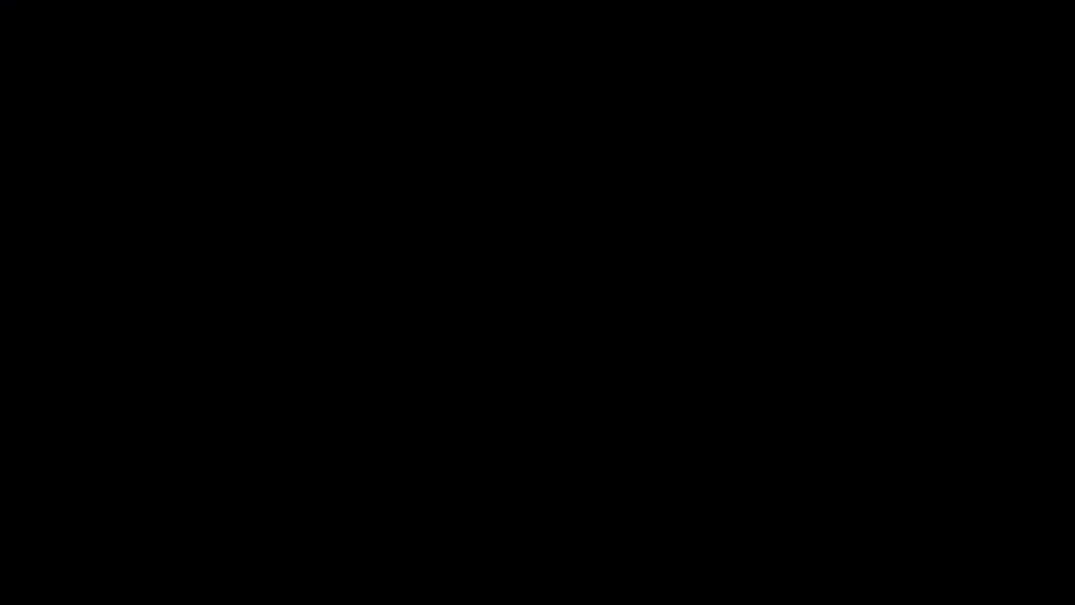